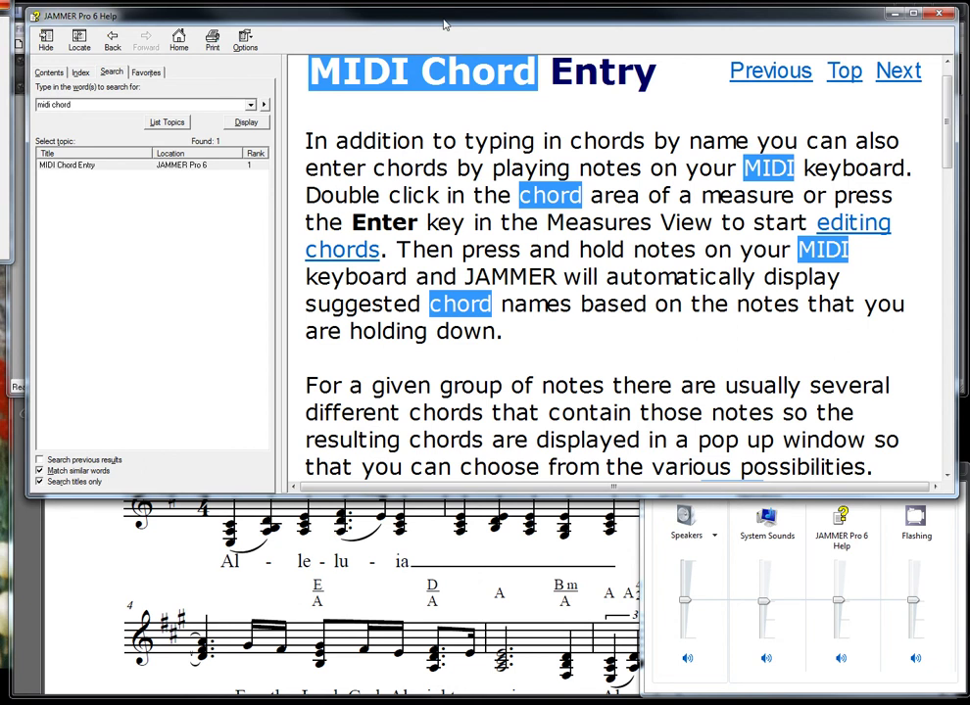
# - Drag the MIDI Chord Entry help window aside to reveal the empty JAMMER Professional 6 window
pyautogui.moveTo(444, 25); pyautogui.dragTo(637, 47)
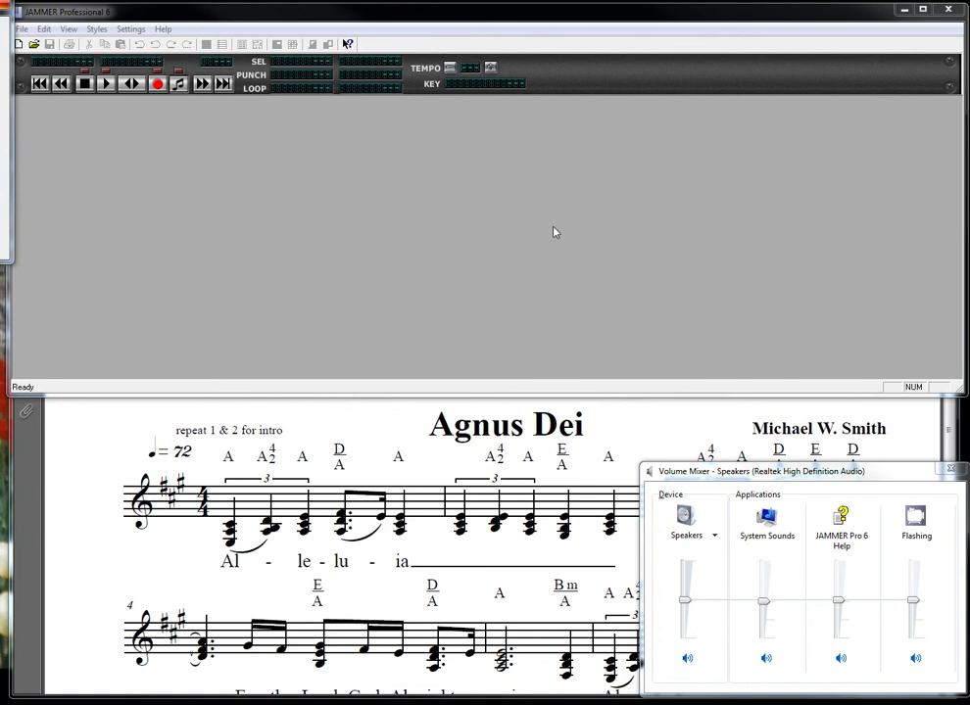
# - Close the Volume Mixer and bring the empty JAMMER window above the Agnus Dei score
pyautogui.click(949, 468)
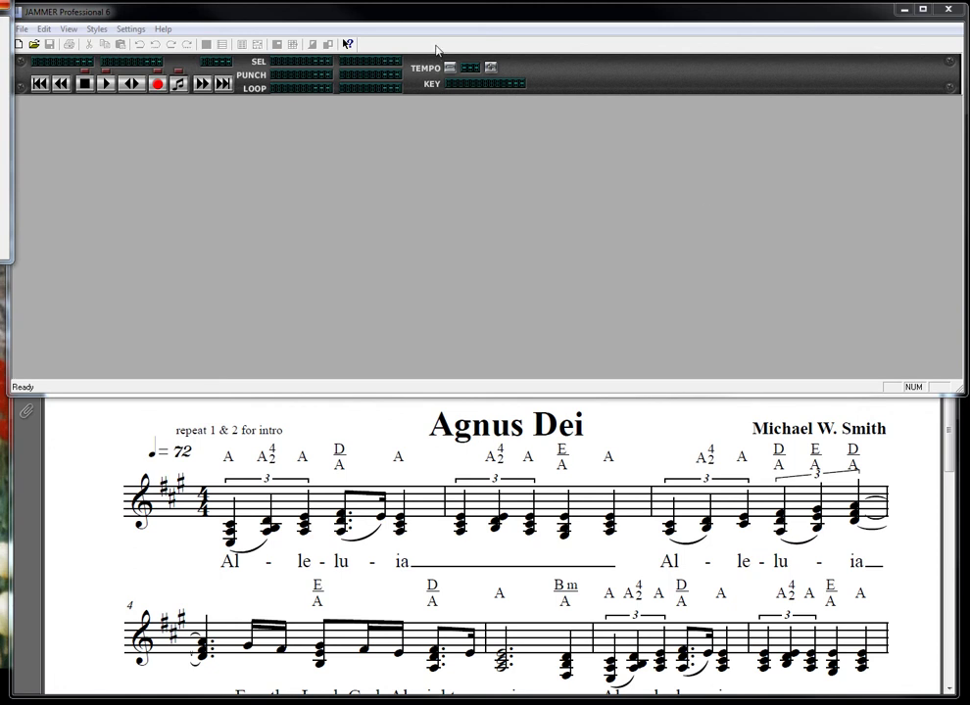
pyautogui.click(449, 14)
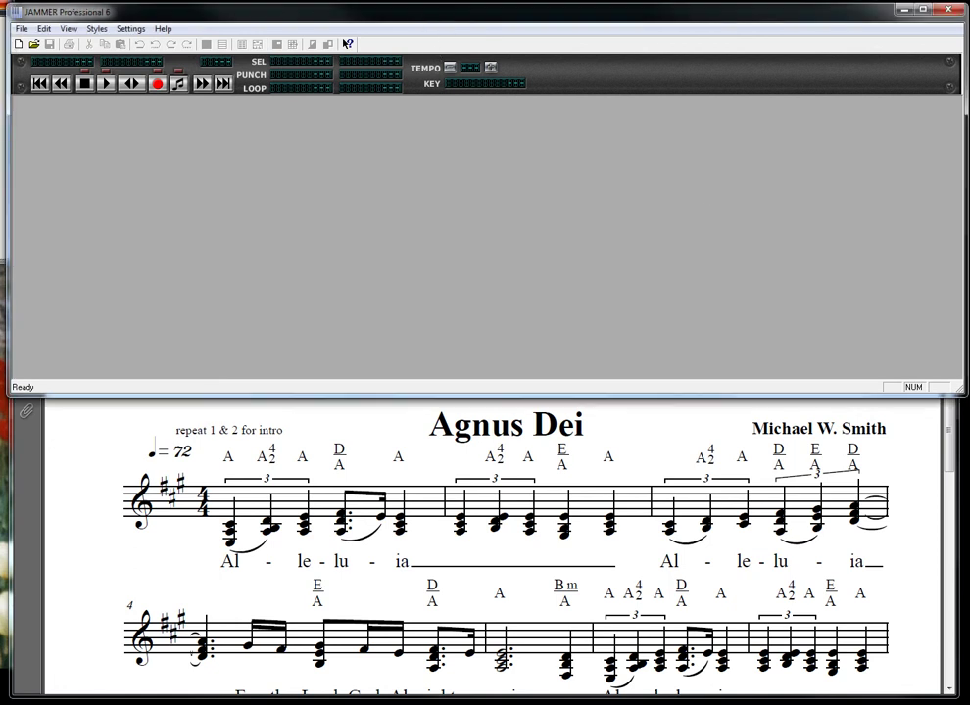
# - Create New Song 4 from the Normal template and show it in the Measures view
pyautogui.click(18, 29)
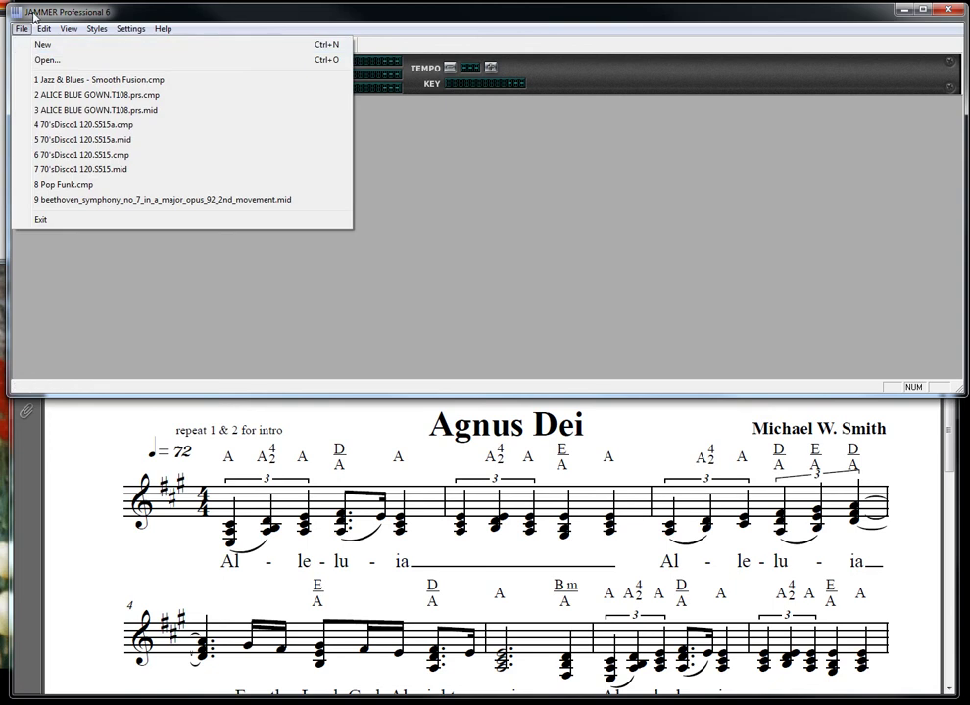
pyautogui.moveTo(44, 29)
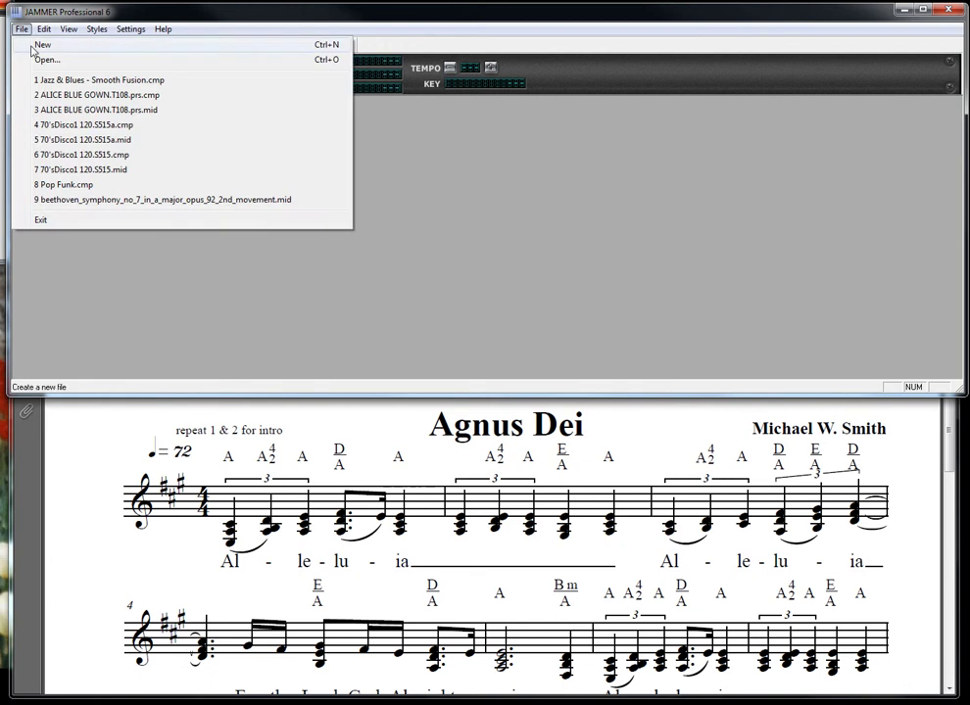
pyautogui.click(39, 43)
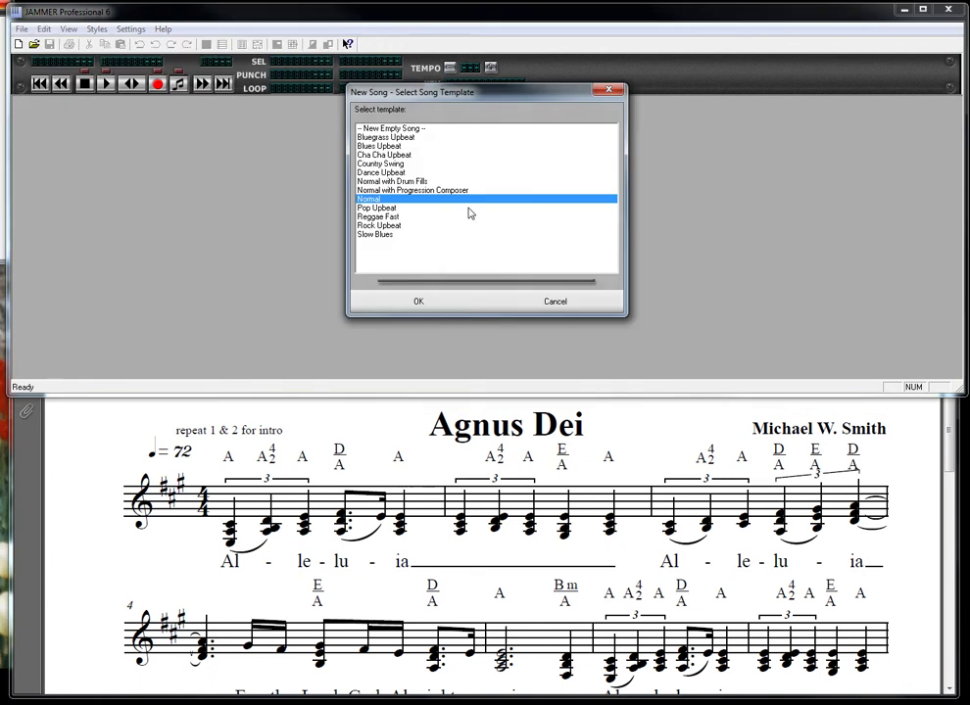
pyautogui.click(419, 302)
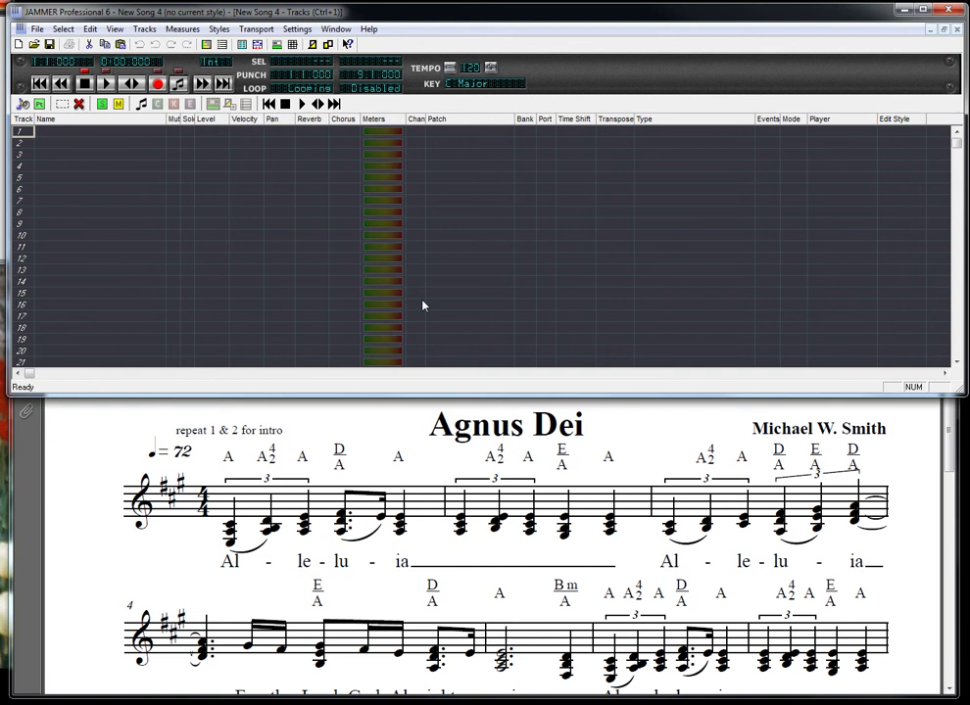
pyautogui.click(183, 29)
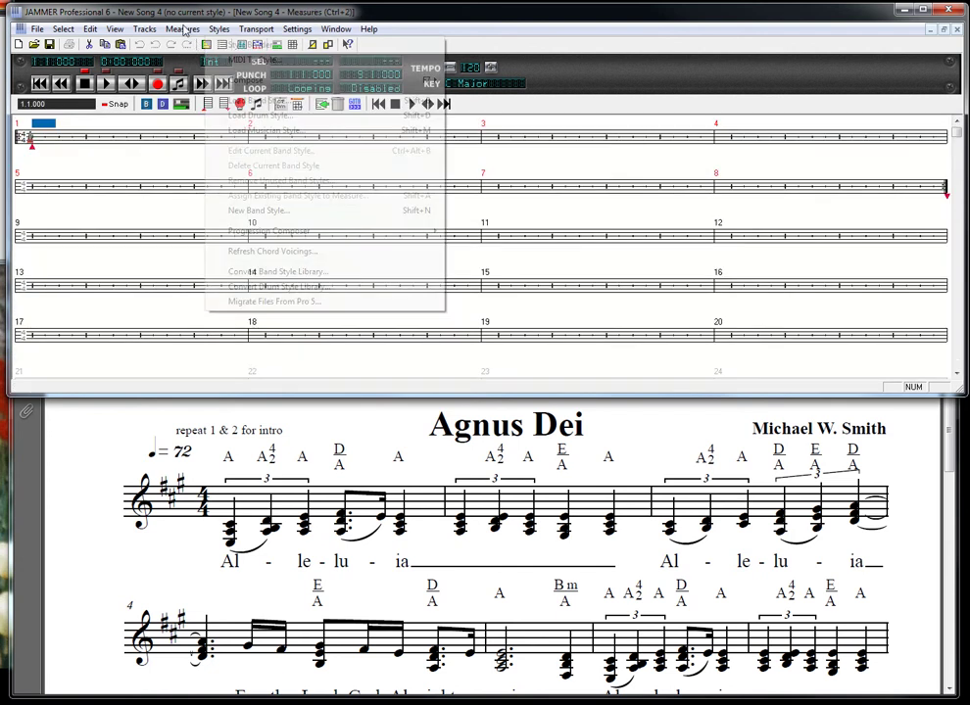
pyautogui.moveTo(183, 29)
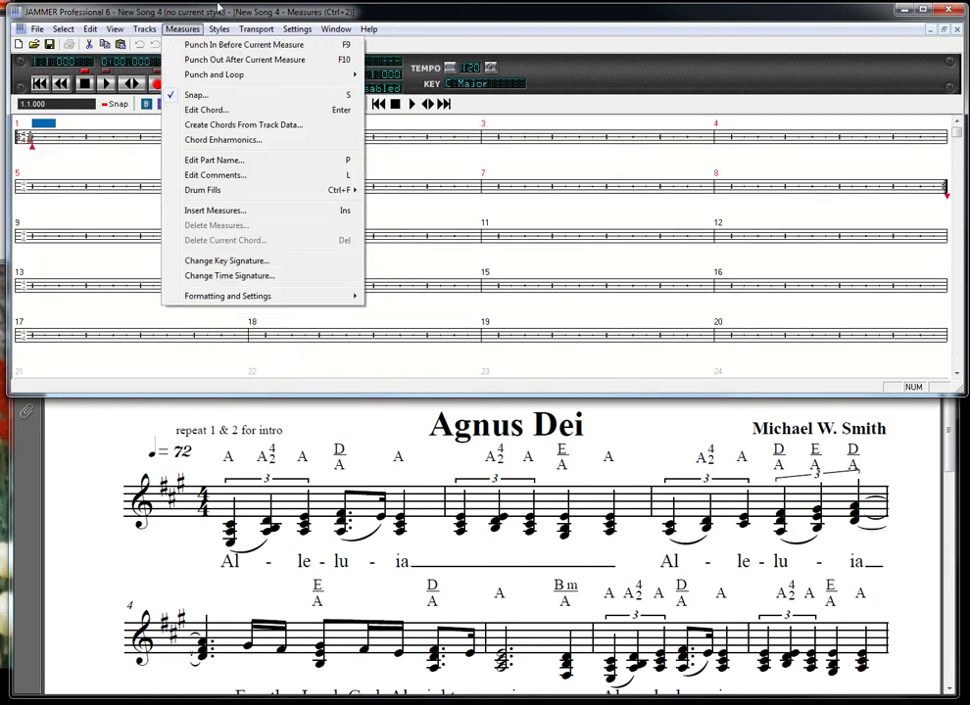
pyautogui.moveTo(368, 30)
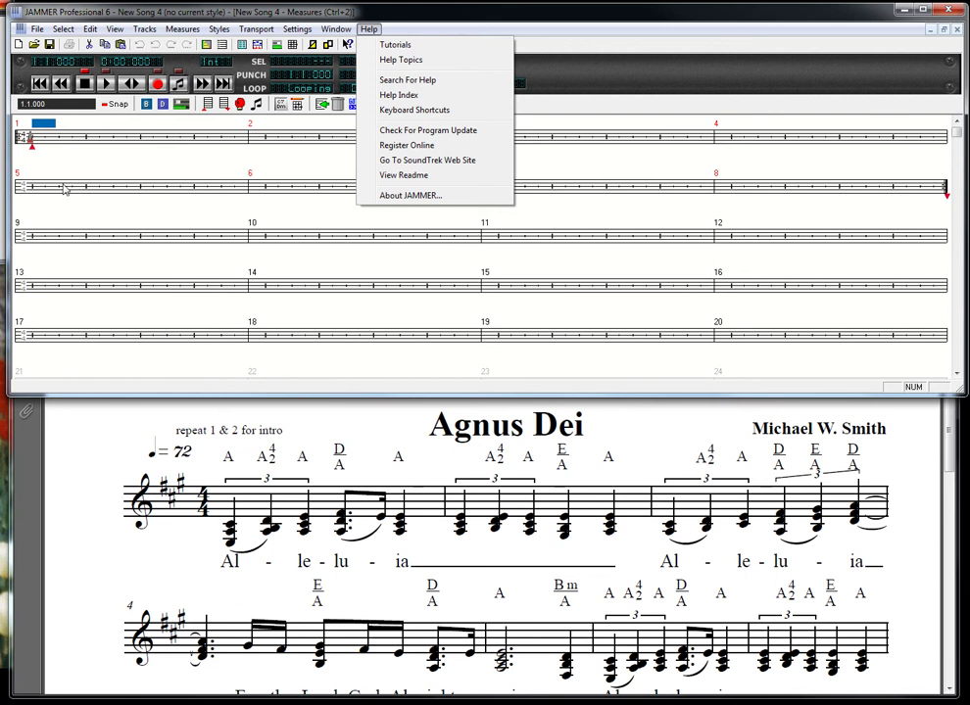
# - Change measure 1's key signature from C major to A major, with root A and Ionian mode
pyautogui.click(24, 138)
pyautogui.rightClick(24, 136)
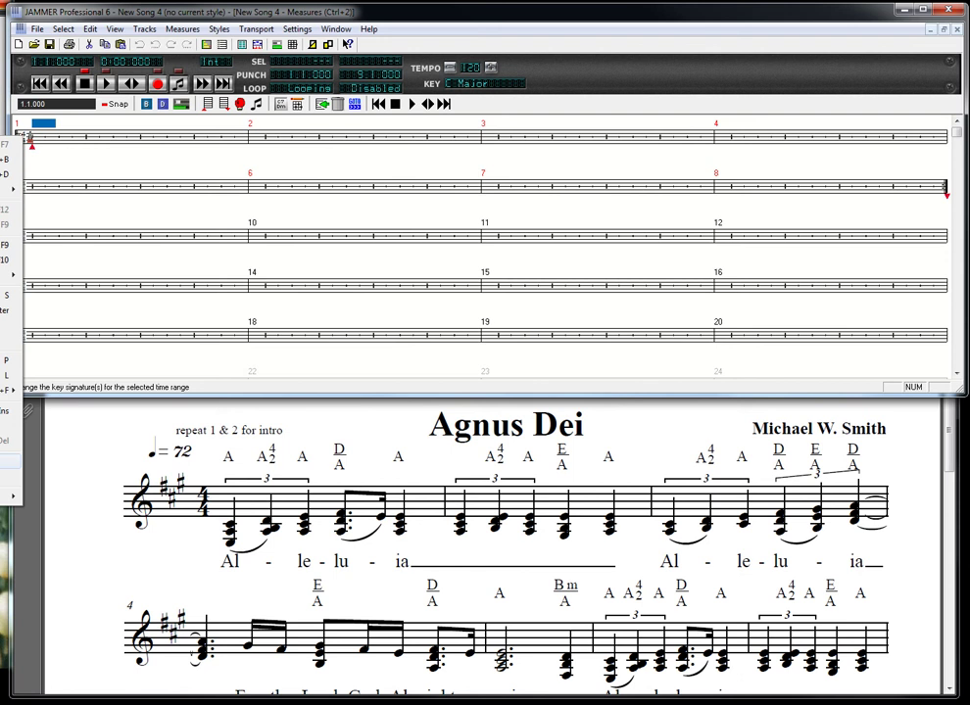
pyautogui.press('Return')
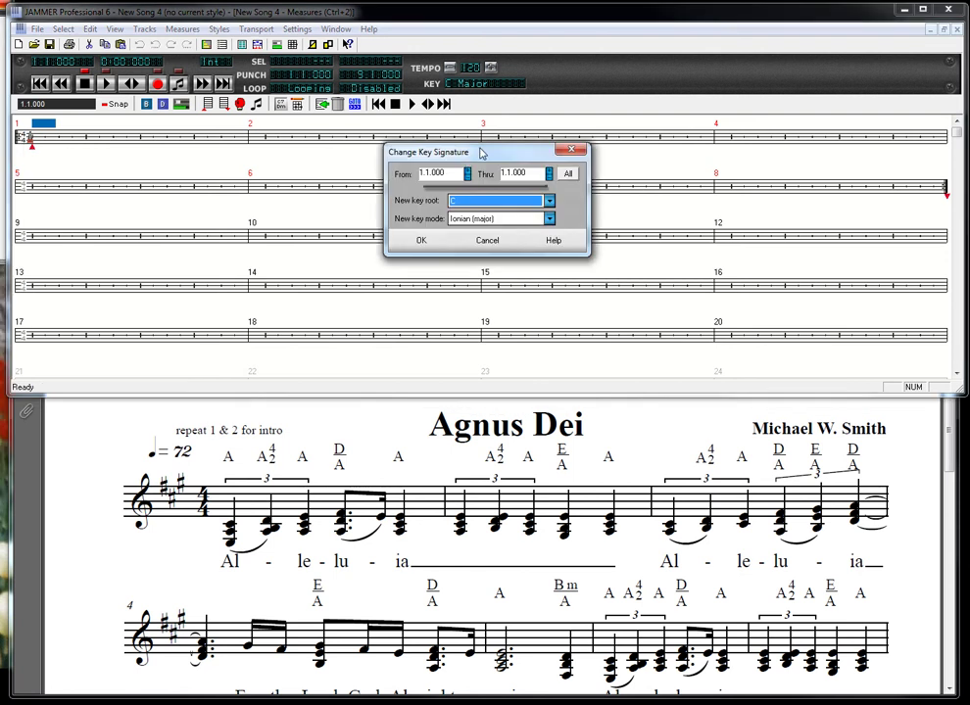
pyautogui.moveTo(480, 152); pyautogui.dragTo(469, 164)
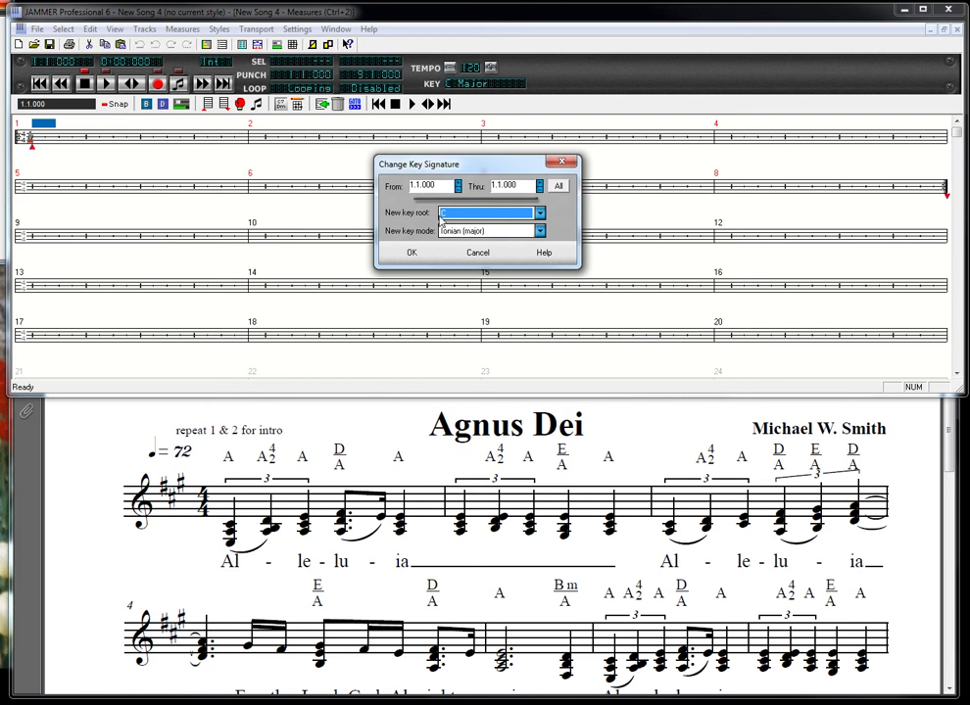
pyautogui.click(540, 214)
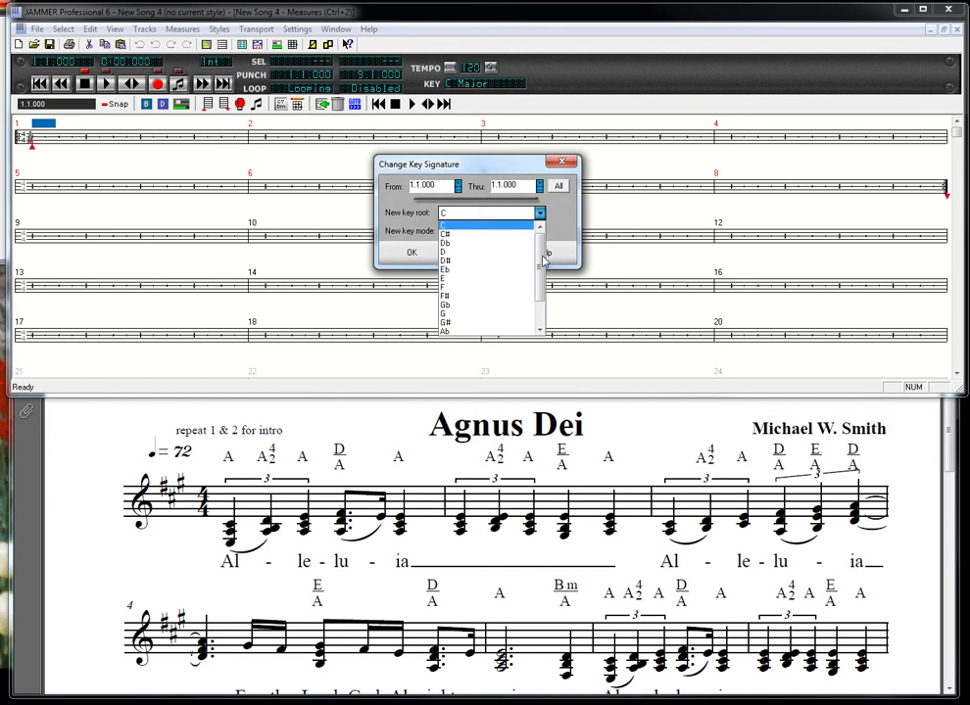
pyautogui.moveTo(541, 252); pyautogui.dragTo(543, 274)
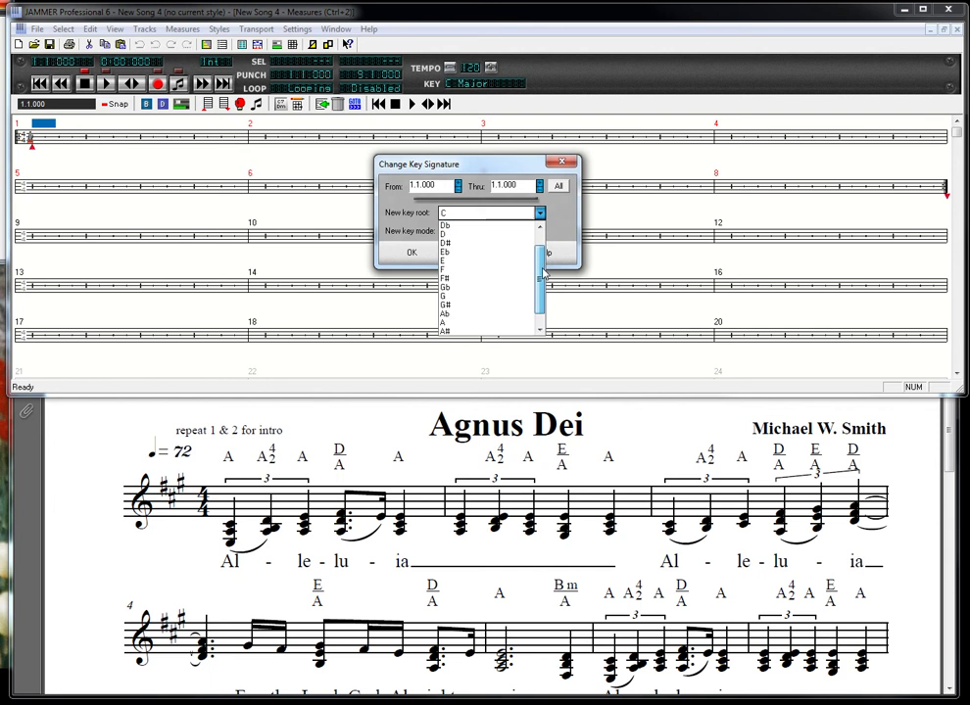
pyautogui.click(468, 323)
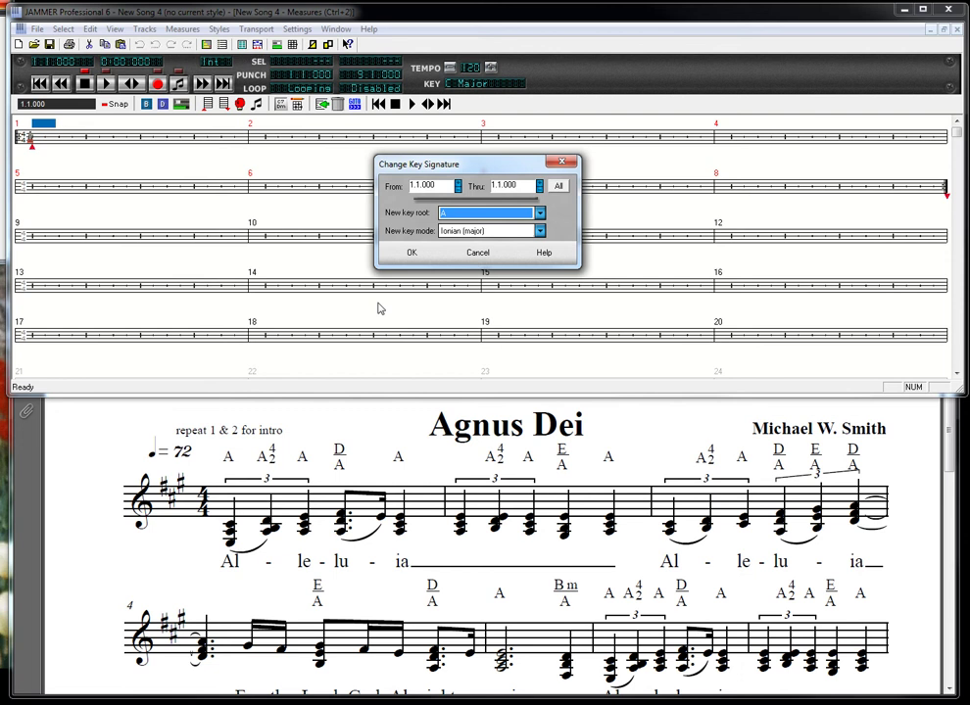
pyautogui.click(538, 232)
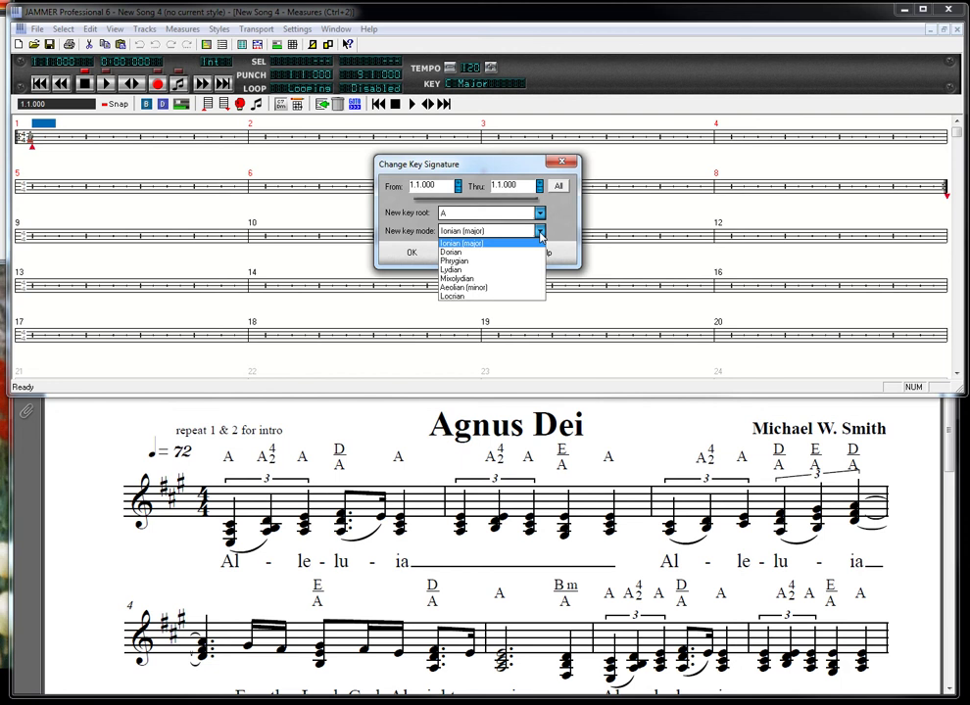
pyautogui.click(467, 234)
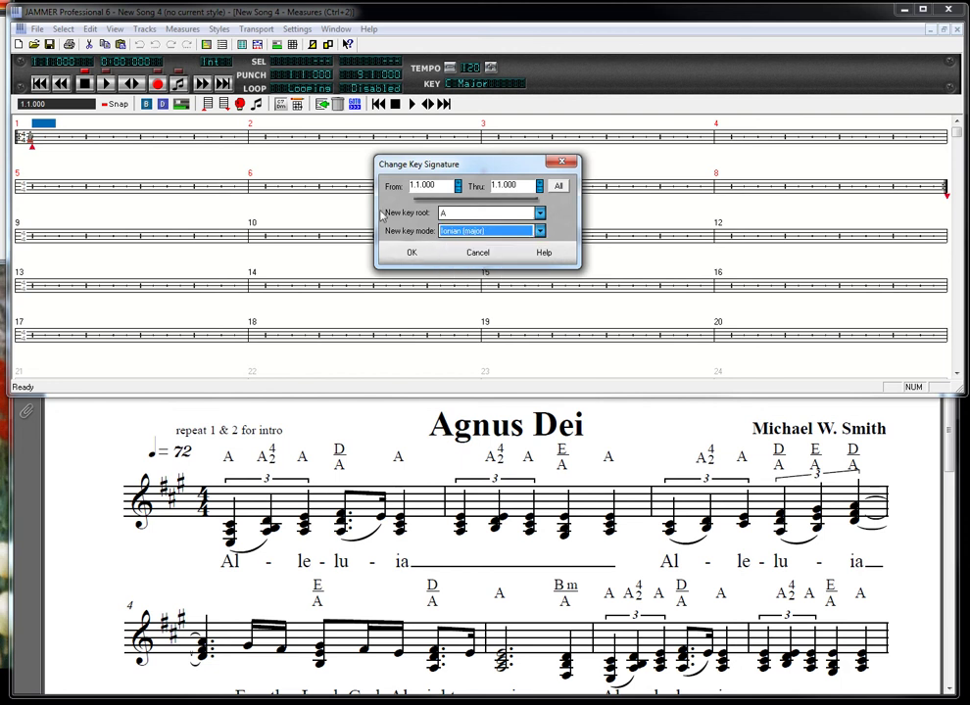
pyautogui.click(406, 253)
pyautogui.click(408, 254)
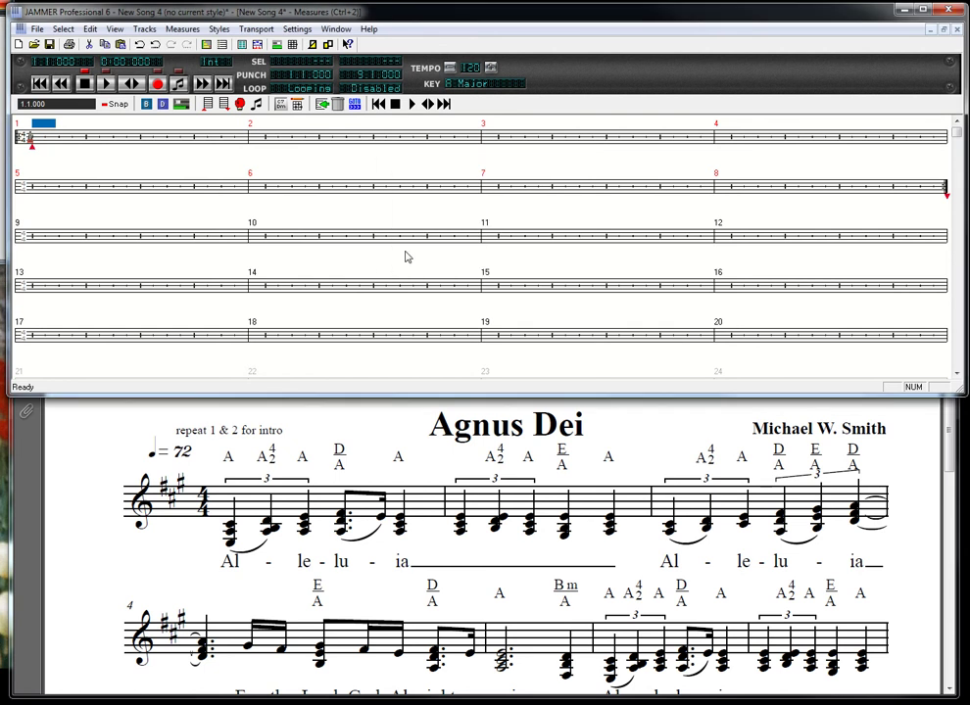
# - Apply a 6/4 time signature starting at measure 1
pyautogui.rightClick(31, 144)
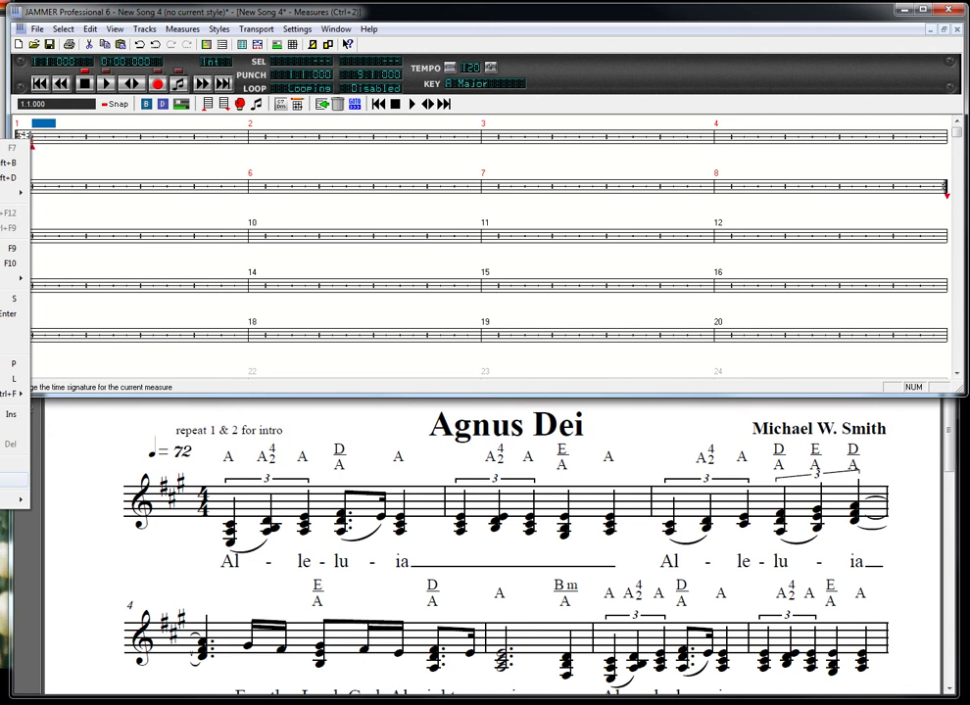
pyautogui.press('Return')
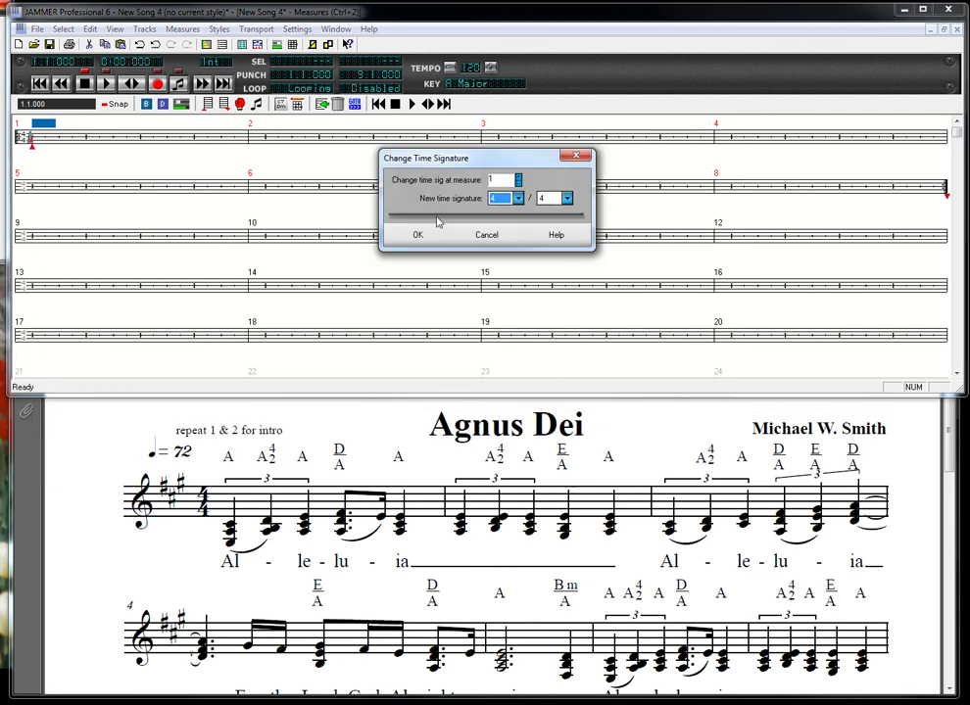
pyautogui.click(518, 198)
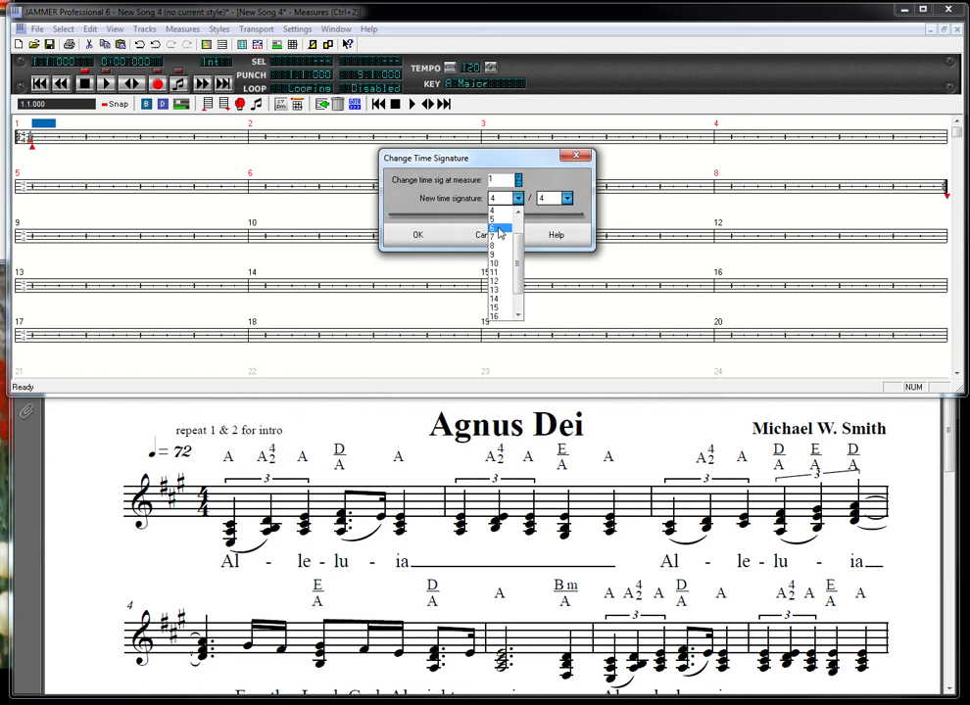
pyautogui.click(499, 232)
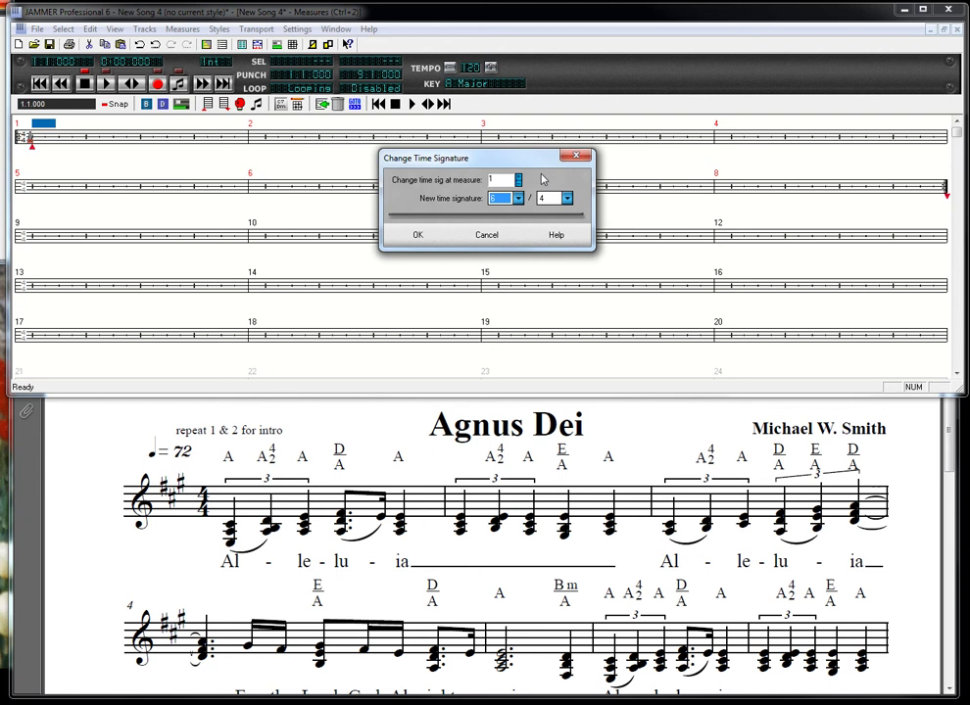
pyautogui.click(426, 241)
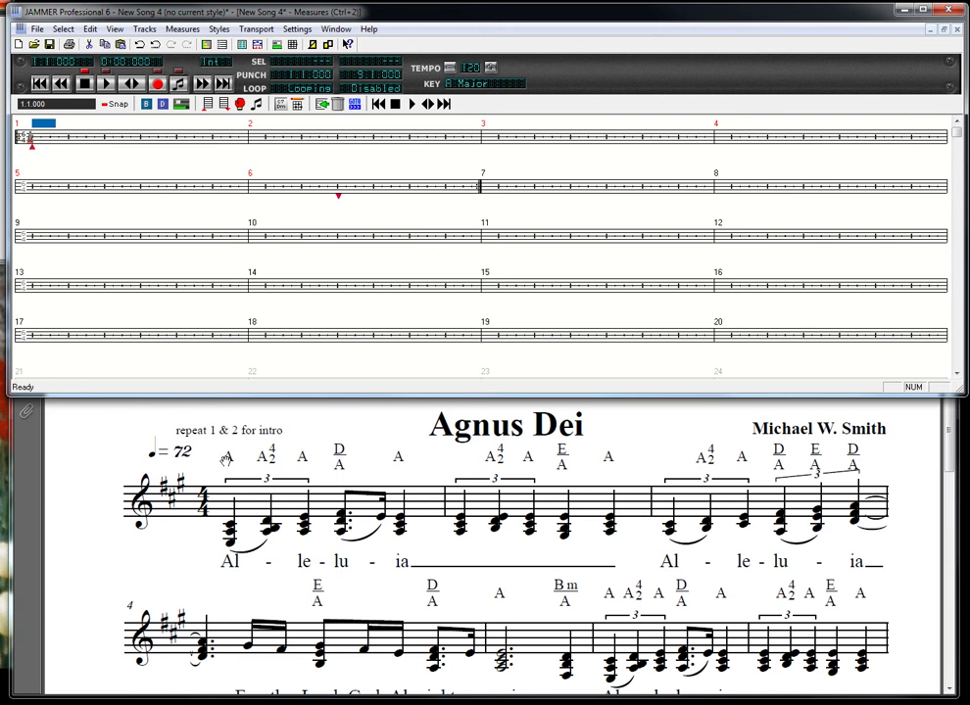
# - Return to the song start and enter A/E as measure 1's first chord
pyautogui.click(42, 124)
pyautogui.click(39, 84)
pyautogui.press('Tab')
pyautogui.hotkey('alt', 'Down')
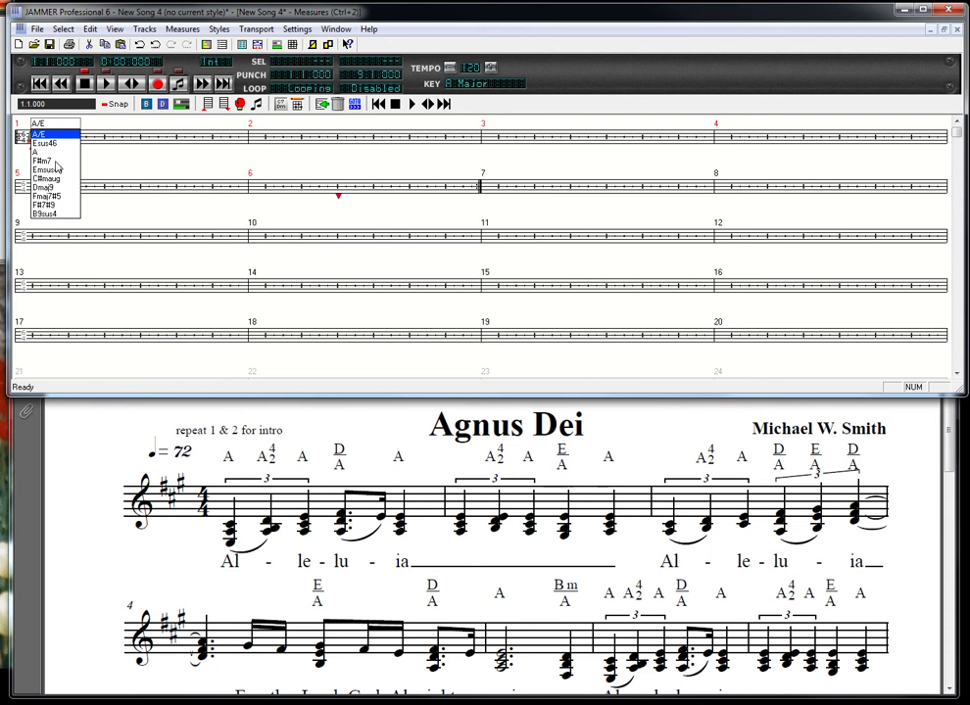
pyautogui.press('Return')
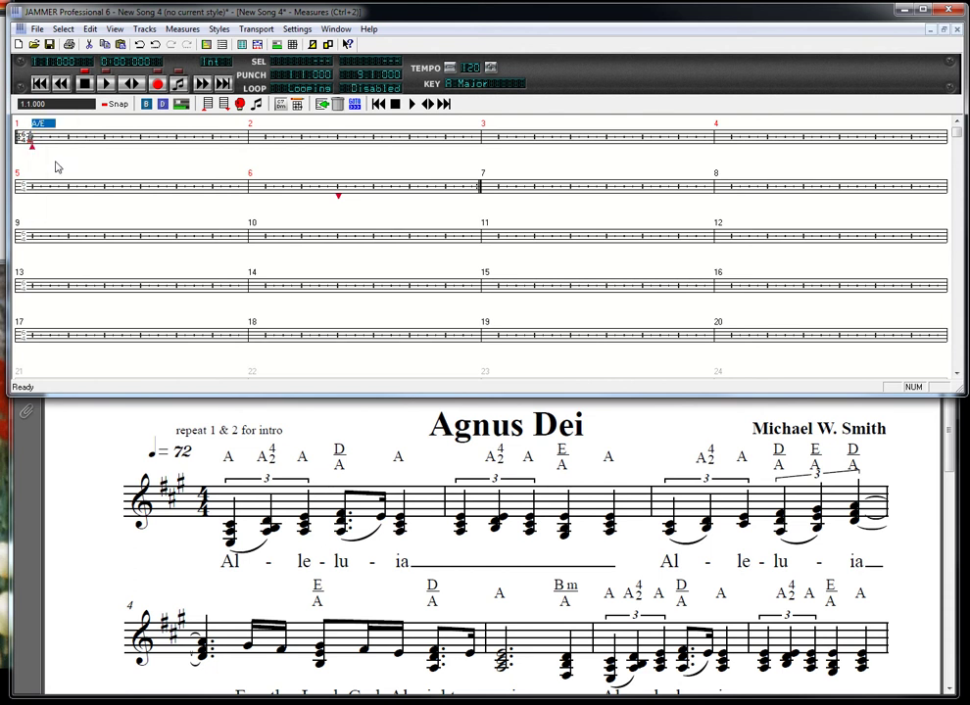
# - Add Asus469 on beat 2 of measure 1
pyautogui.press('Right')
pyautogui.press('Right')
pyautogui.press('Return')
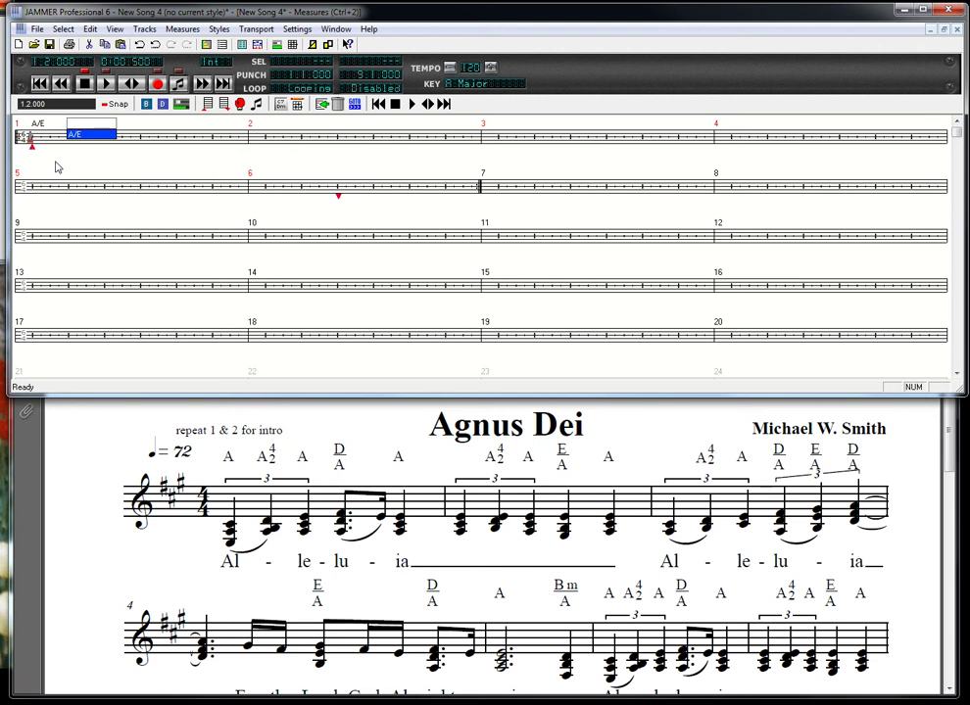
pyautogui.press('Down')
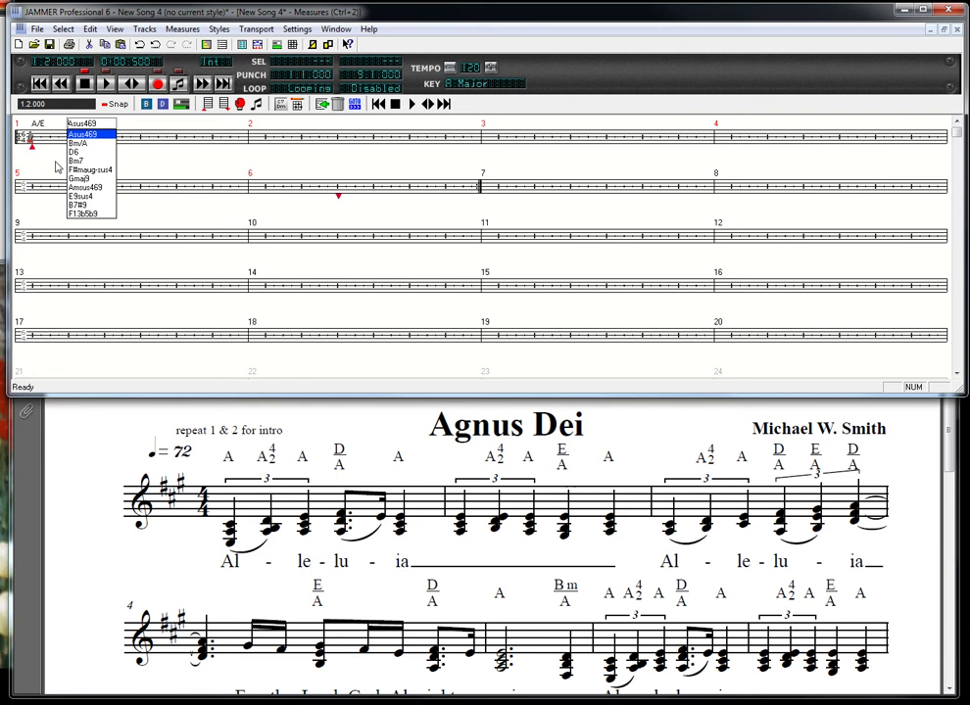
pyautogui.press('Return')
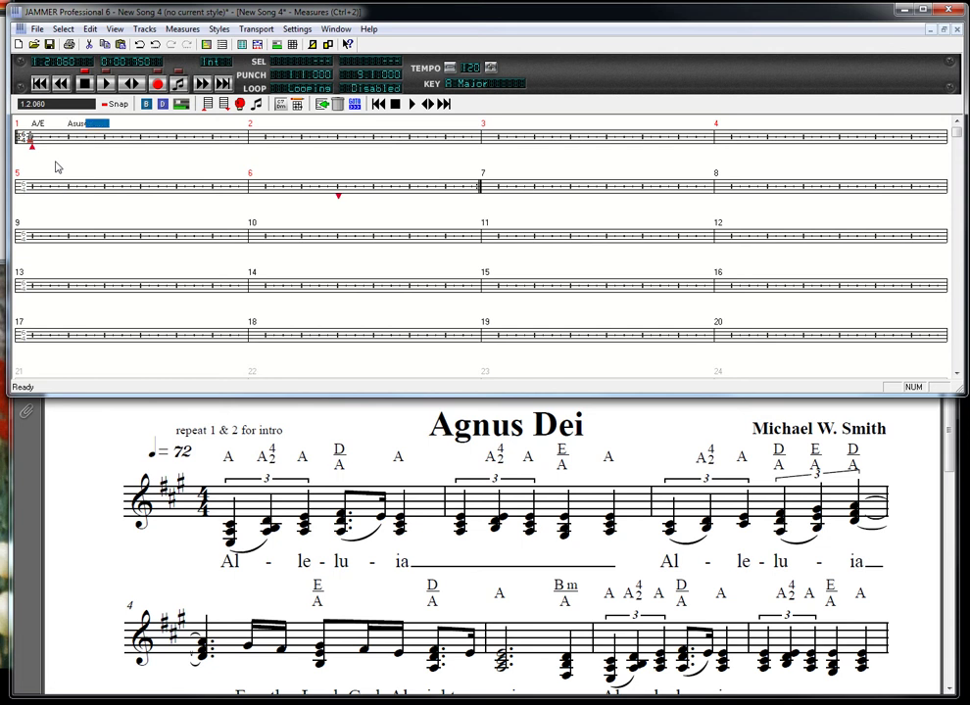
pyautogui.press('Tab')
pyautogui.hotkey('alt', 'Down')
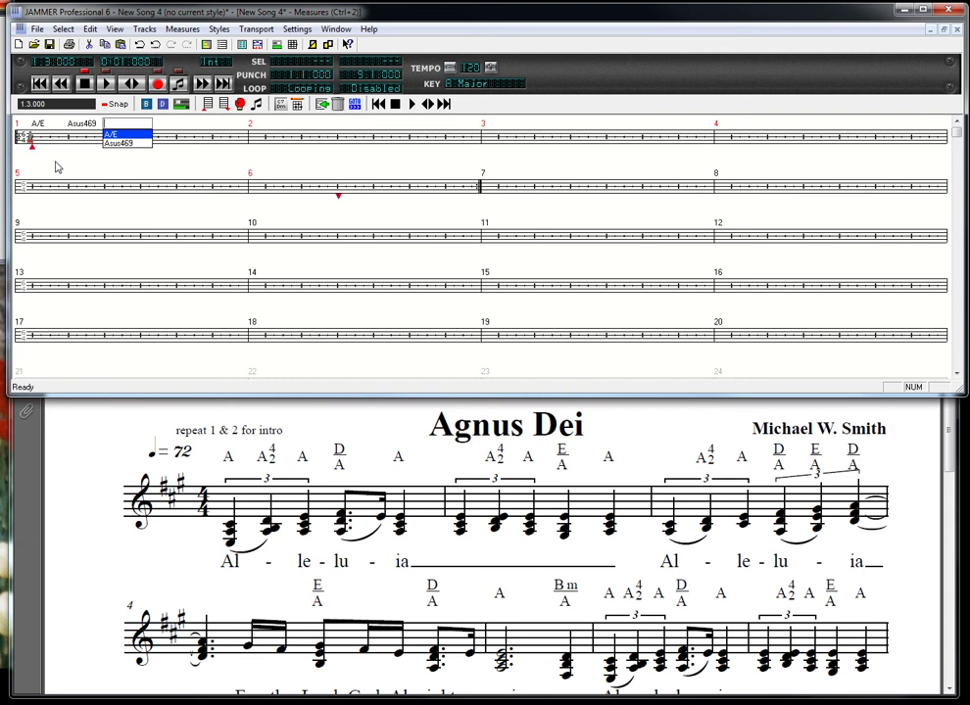
# - Fill measure 1's remaining chord slots with Amaj7, D/A and A, then move to measure 2
pyautogui.write('Amaj7')
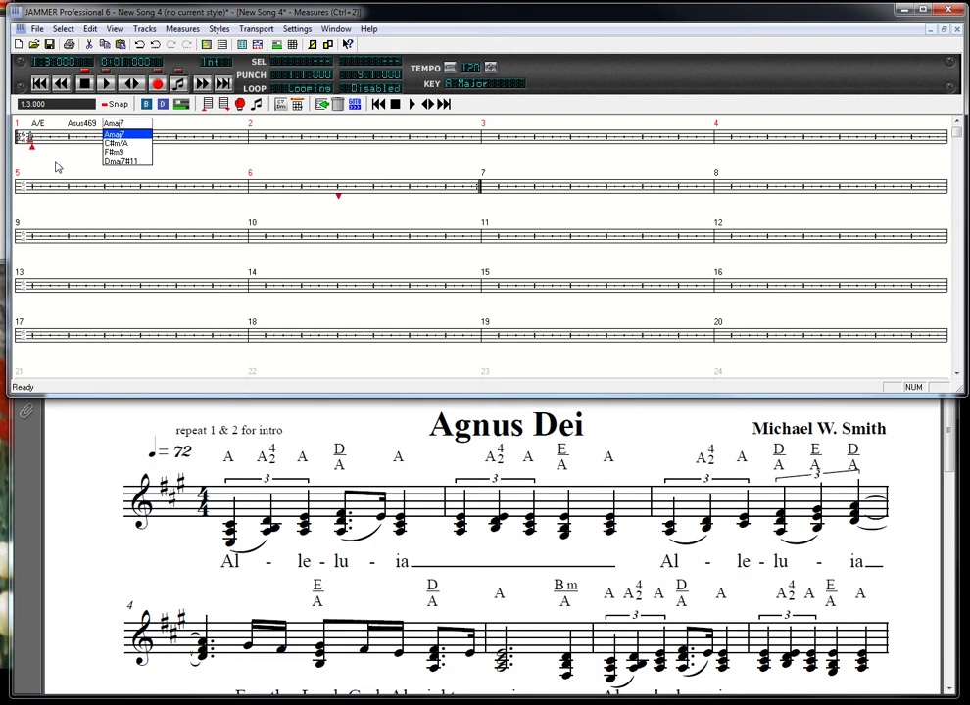
pyautogui.press('Return')
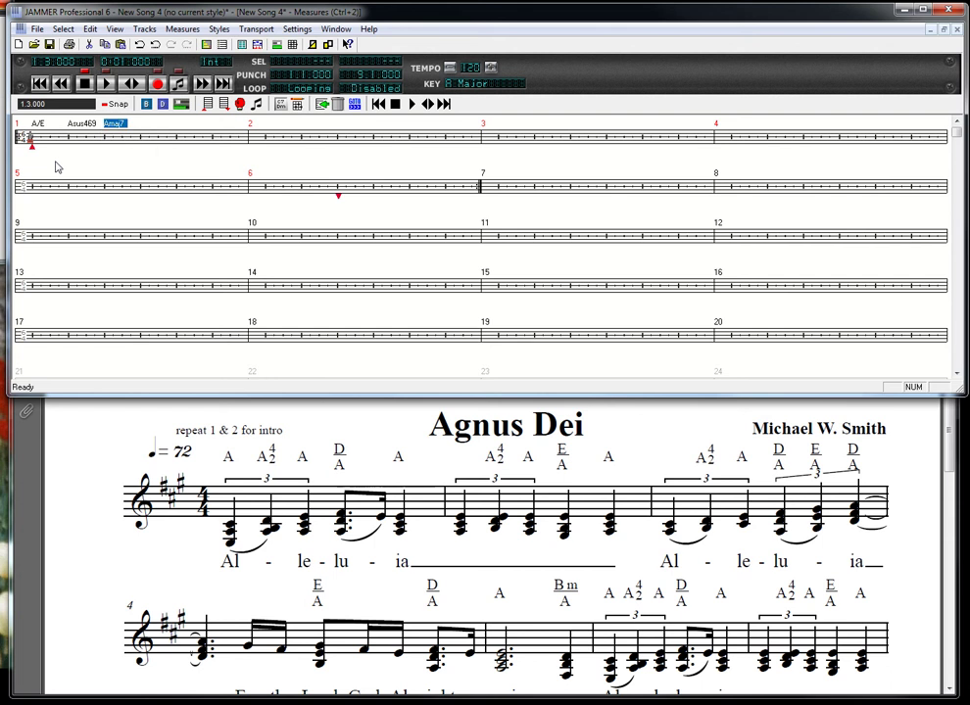
pyautogui.press('space')
pyautogui.press('Return')
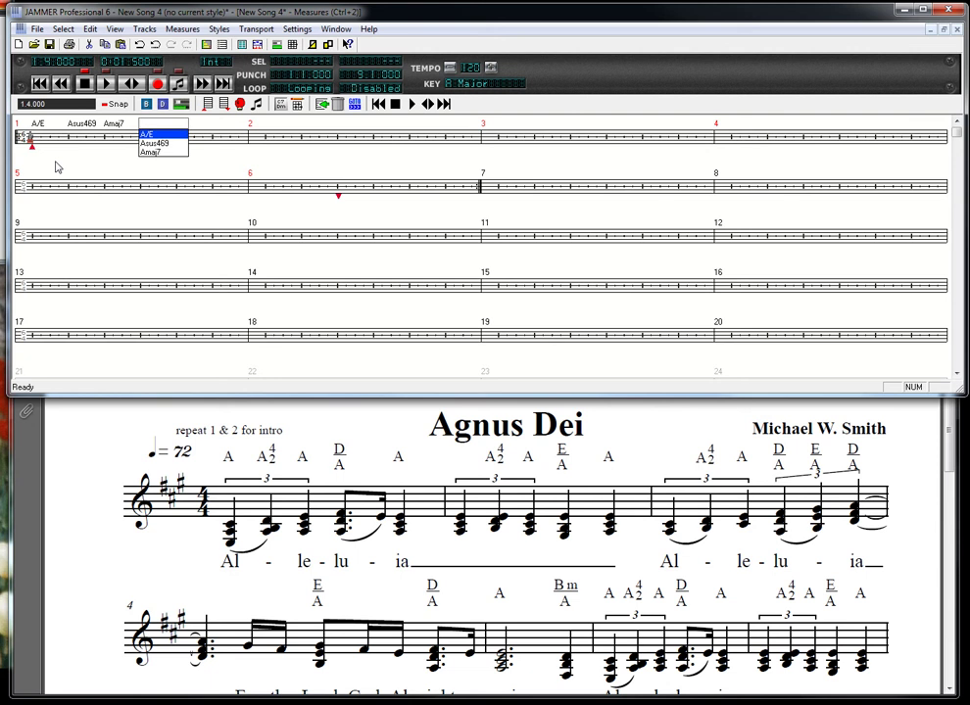
pyautogui.write('D/A')
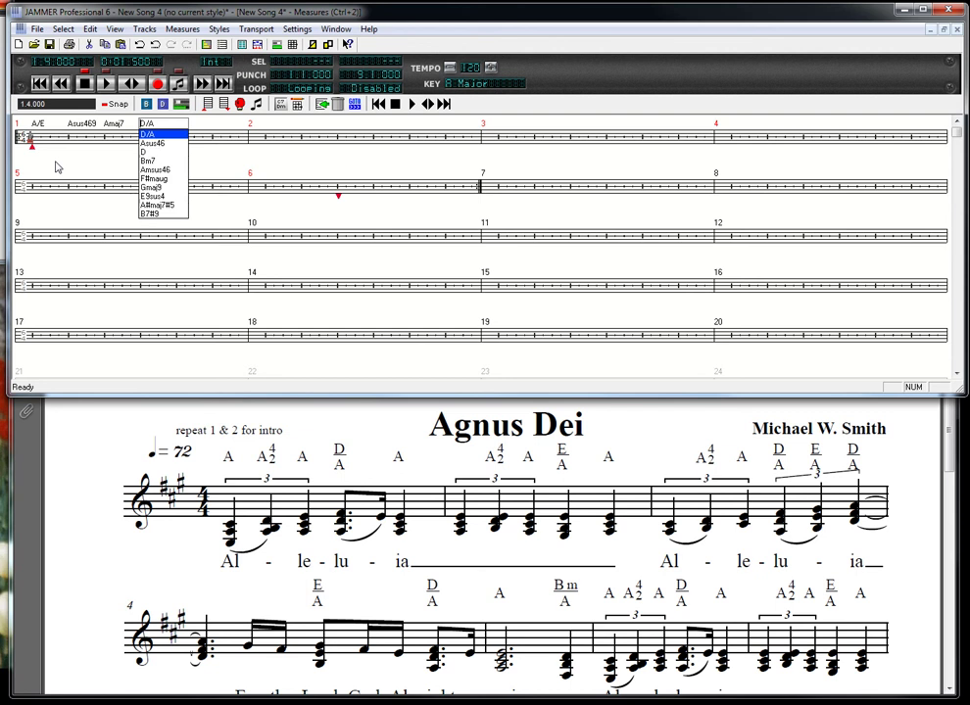
pyautogui.press('Return')
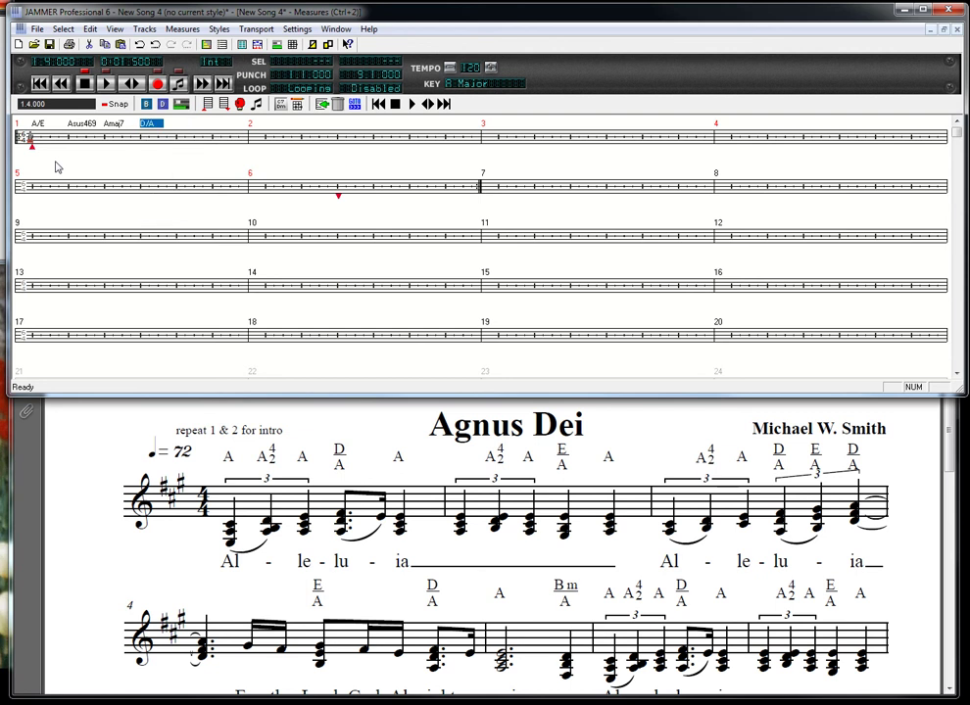
pyautogui.press('Right')
pyautogui.press('Right')
pyautogui.press('Right')
pyautogui.write('A')
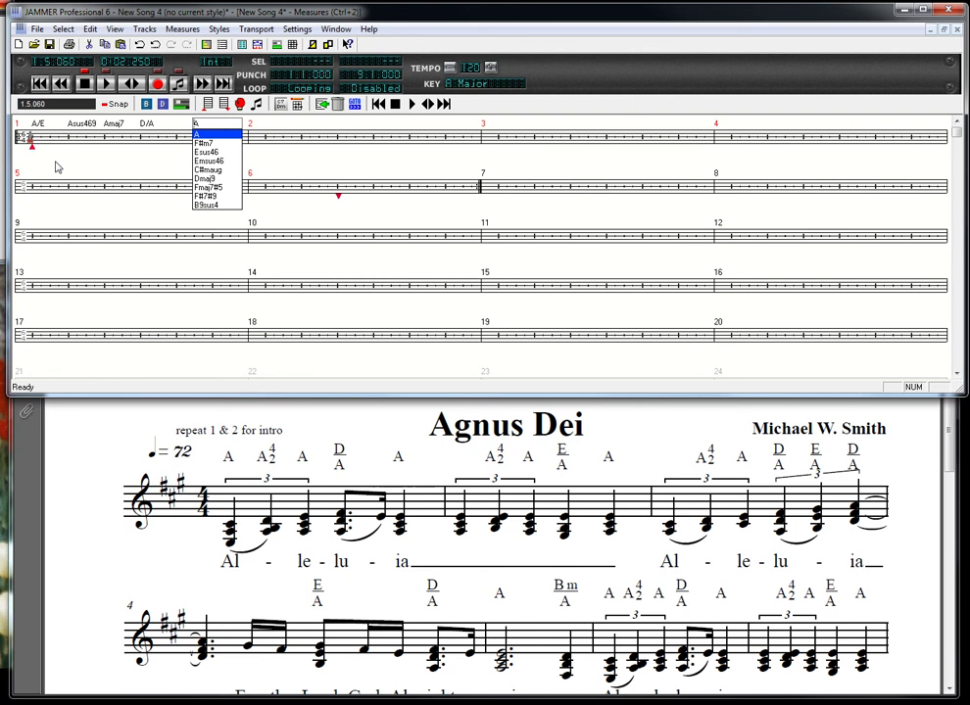
pyautogui.press('Return')
pyautogui.press('Right')
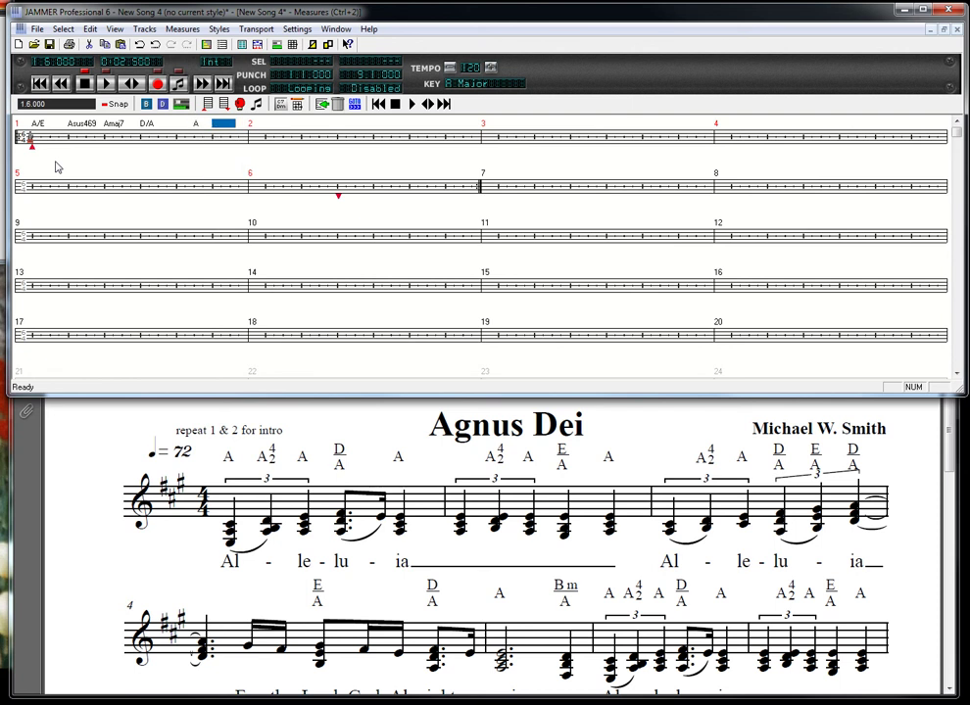
pyautogui.press('Right')
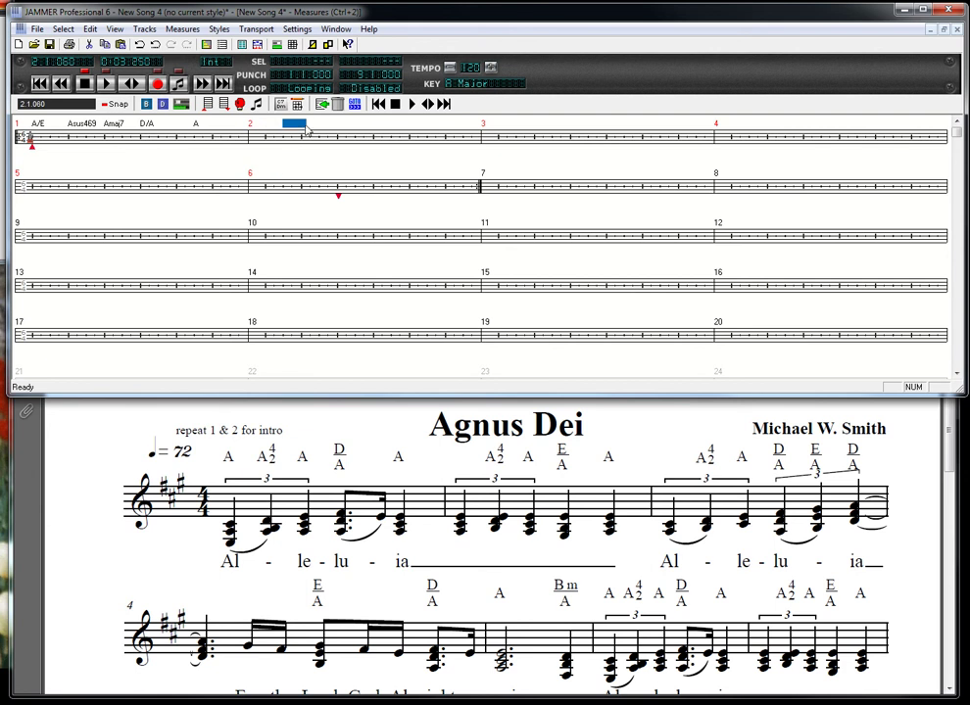
# - Enter Asus469 on beat 2 of measure 2, followed by Amaj7 and Amaj9
pyautogui.click(306, 126)
pyautogui.click(298, 128)
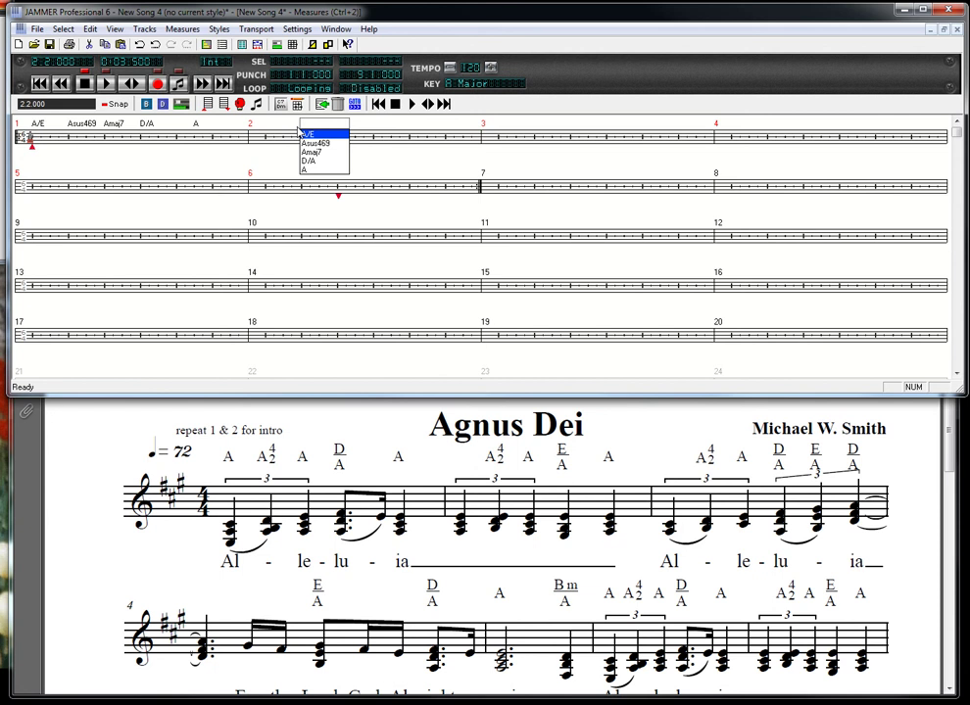
pyautogui.click(301, 133)
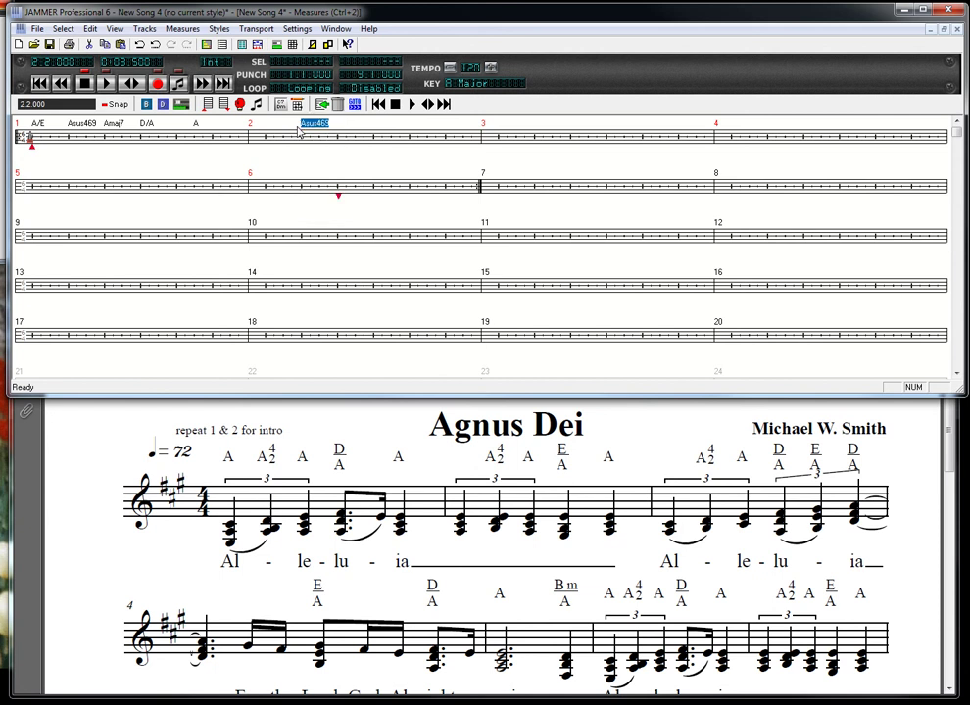
pyautogui.press('Right')
pyautogui.press('Return')
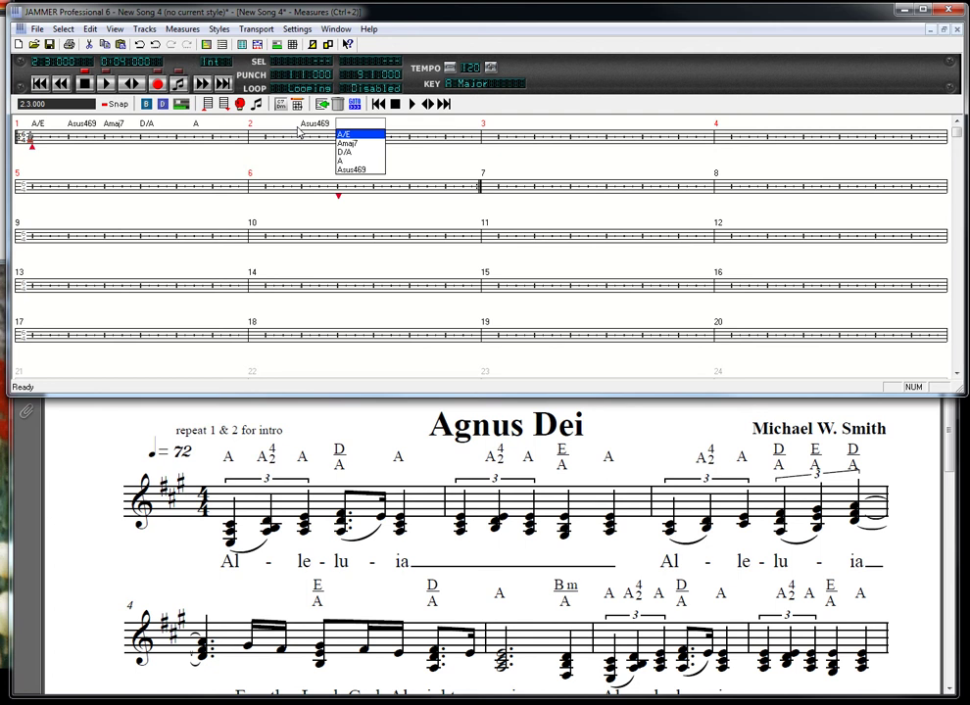
pyautogui.press('Down')
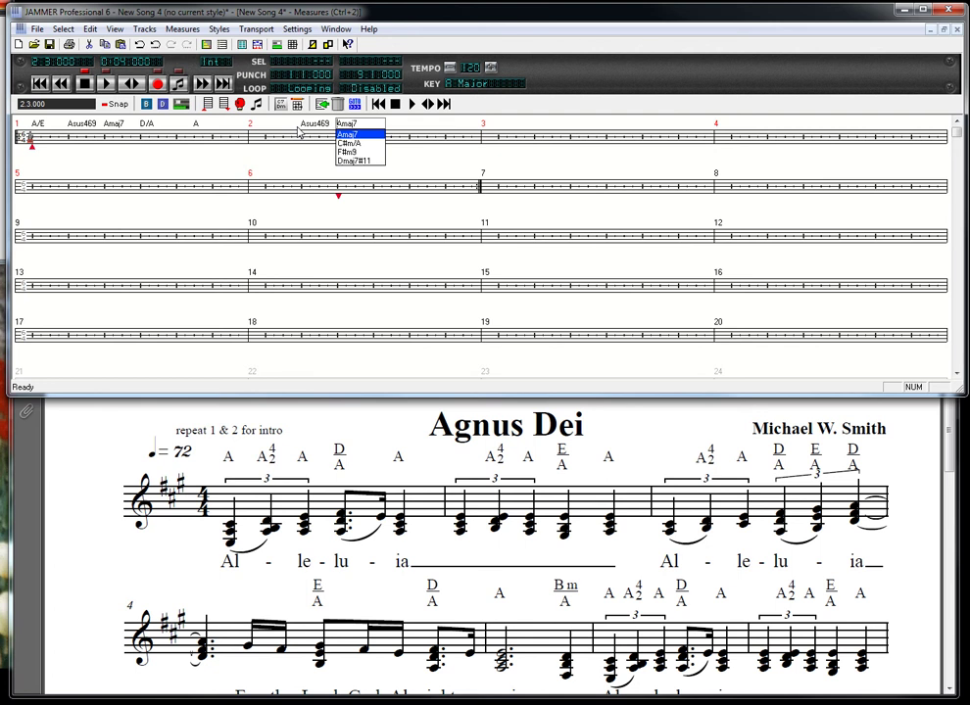
pyautogui.press('Return')
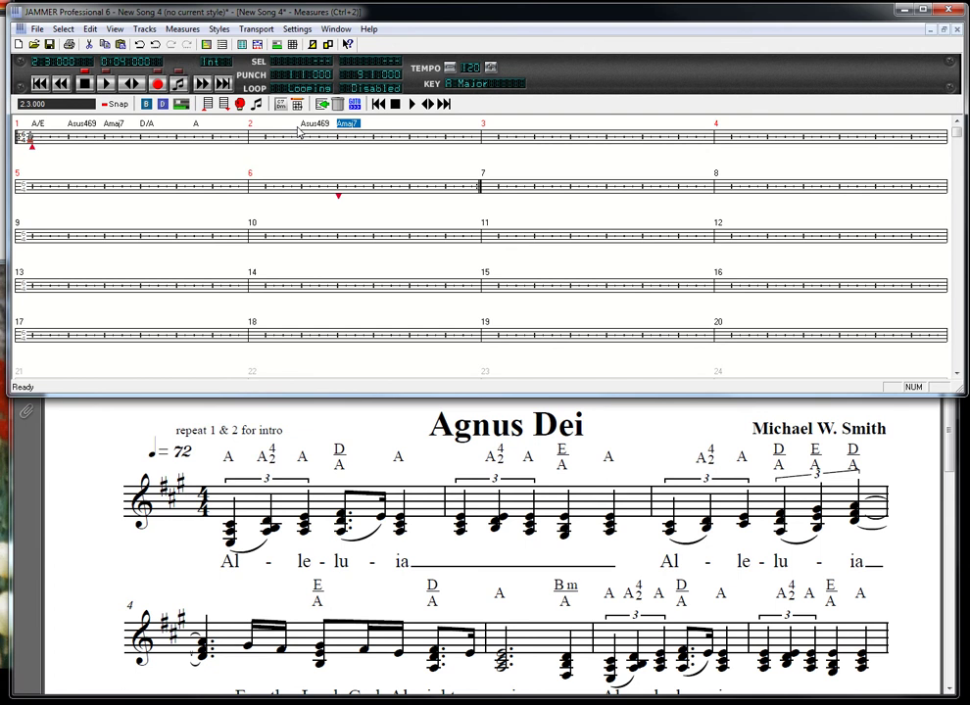
pyautogui.press('Right')
pyautogui.press('Right')
pyautogui.press('Right')
pyautogui.press('Left')
pyautogui.write('Amaj9')
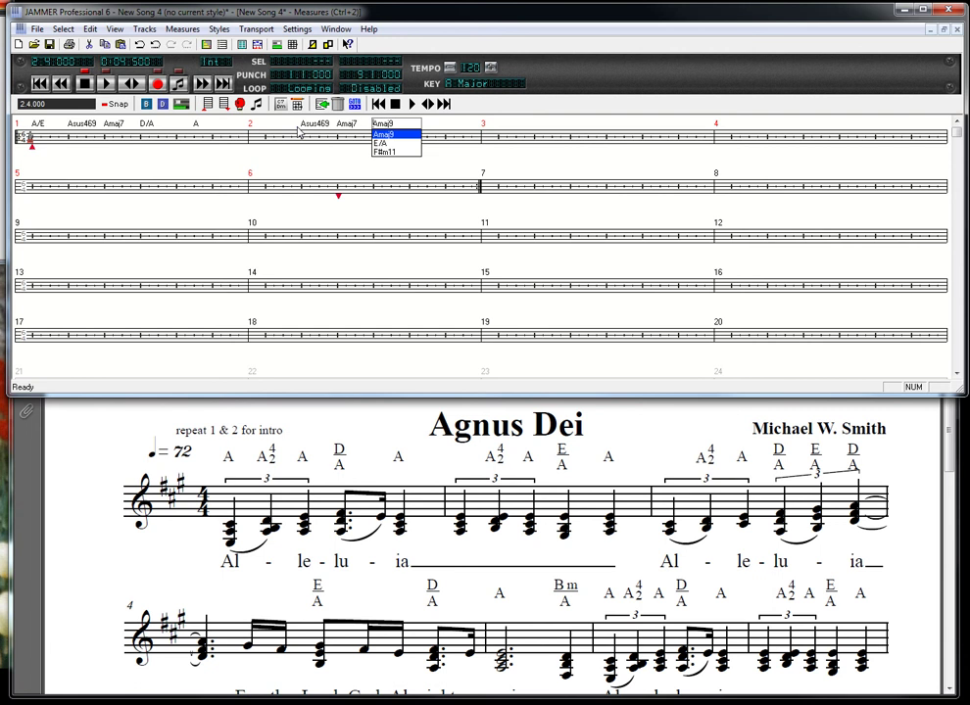
pyautogui.press('Return')
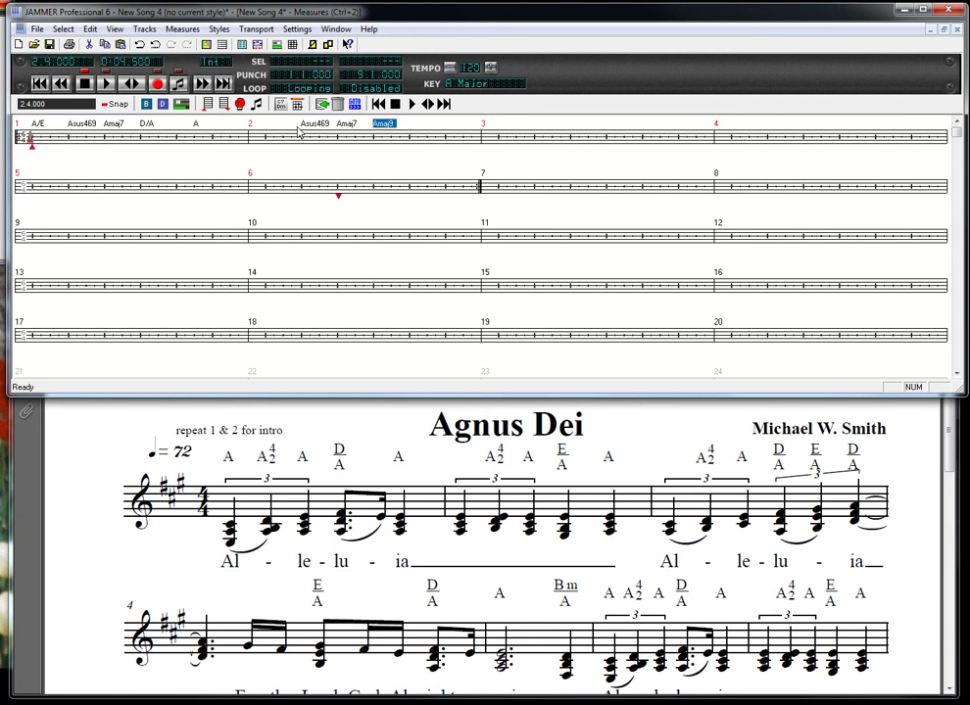
# - Close measure 2 with an A chord and start chord entry on measure 3's second beat
pyautogui.press('Right')
pyautogui.press('Right')
pyautogui.press('Right')
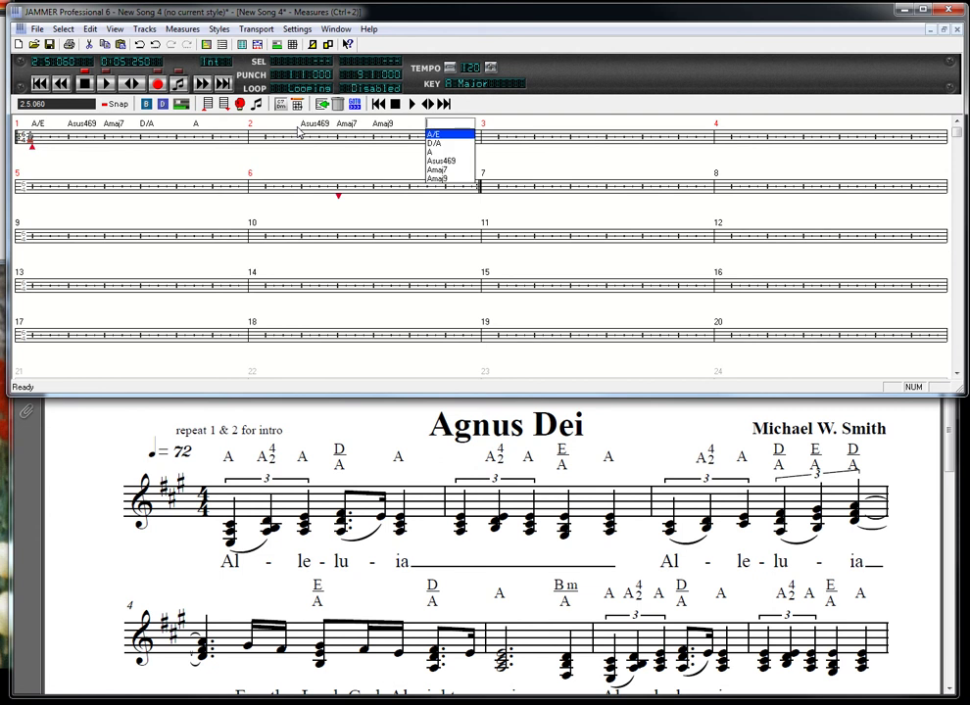
pyautogui.write('Aadd9')
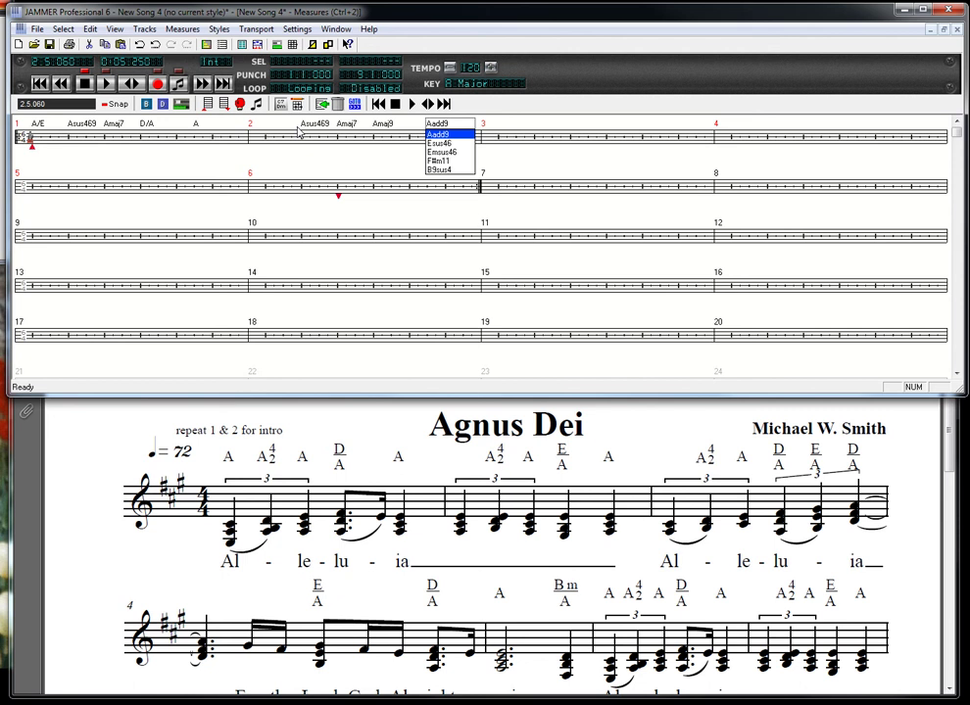
pyautogui.press('BackSpace')
pyautogui.press('BackSpace')
pyautogui.press('BackSpace')
pyautogui.press('BackSpace')
pyautogui.press('Return')
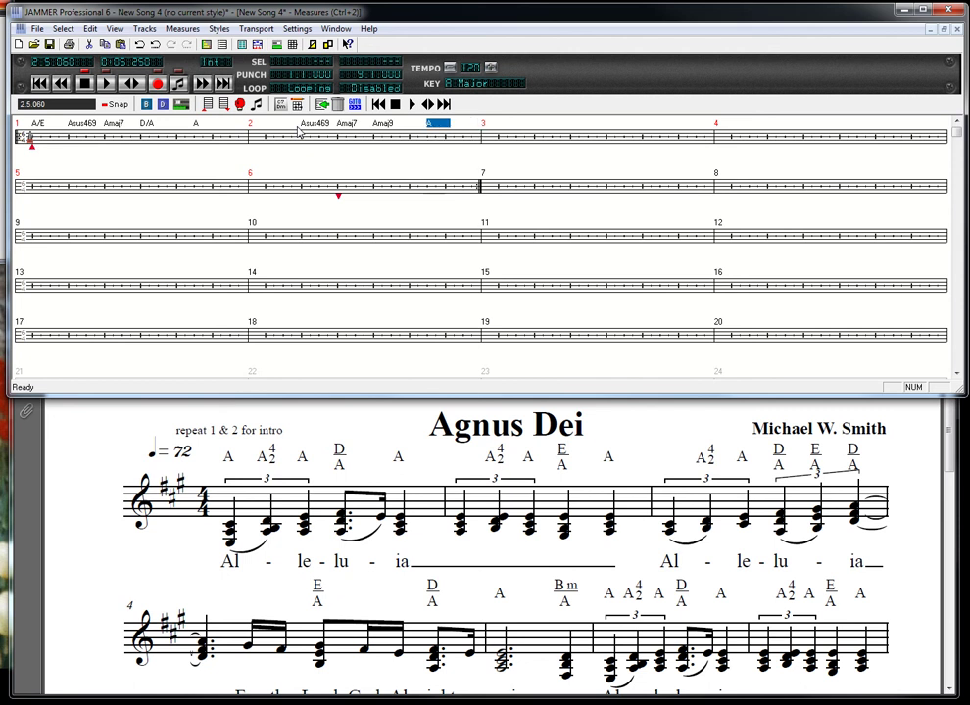
pyautogui.press('Return')
pyautogui.press('space')
pyautogui.press('Return')
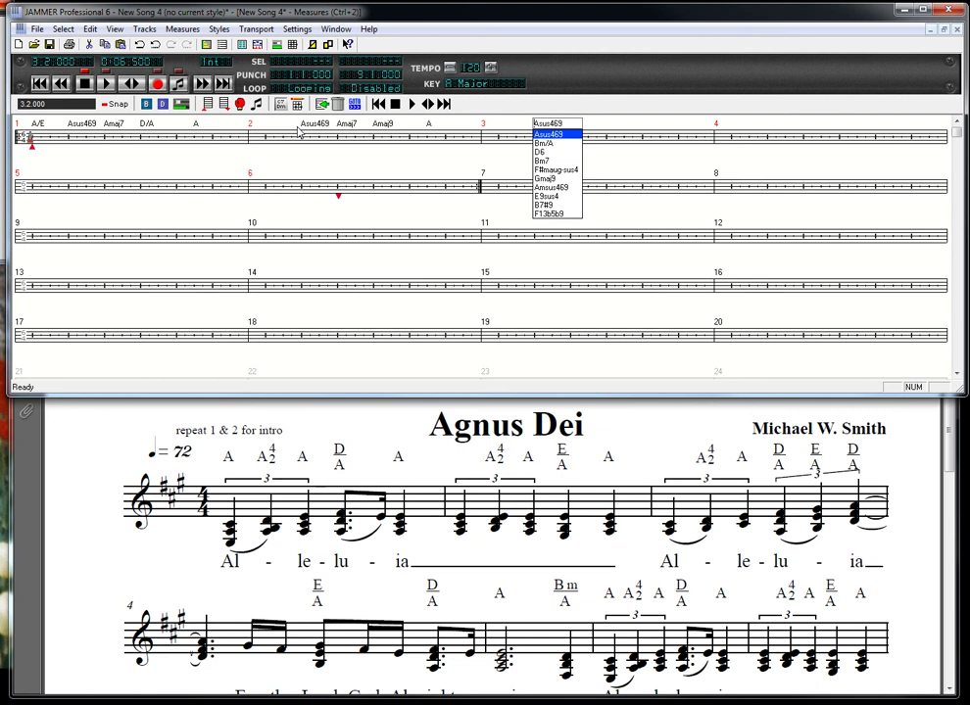
# - Enter Asus469, Amaj7 and D/A into measure 3's first chord slots
pyautogui.press('Return')
pyautogui.press('Right')
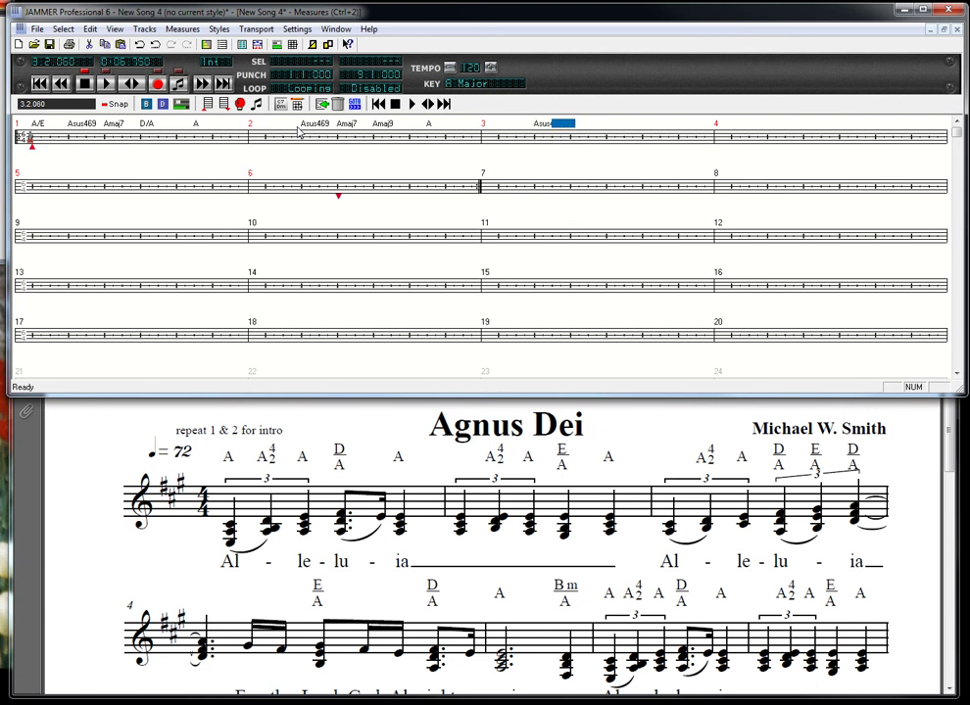
pyautogui.press('Right')
pyautogui.write('Amaj7')
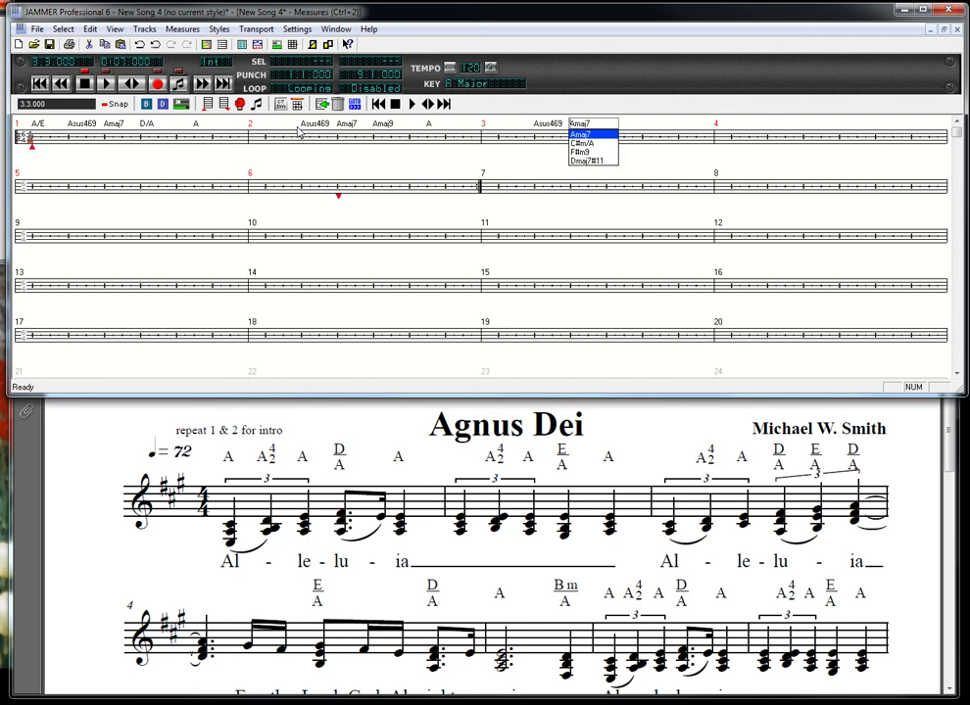
pyautogui.press('Return')
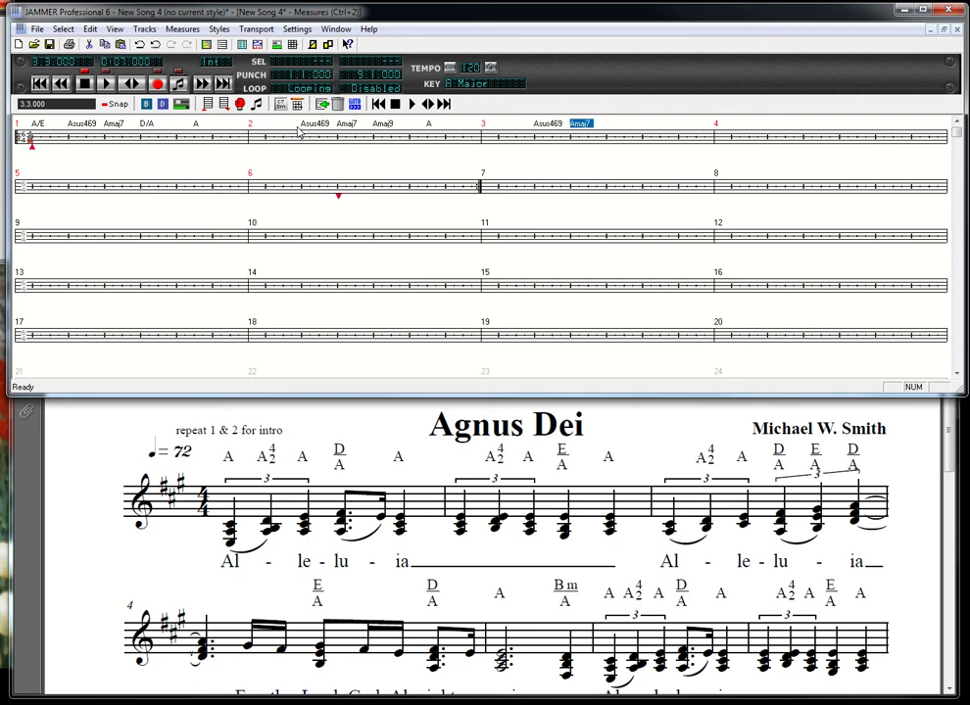
pyautogui.press('Right')
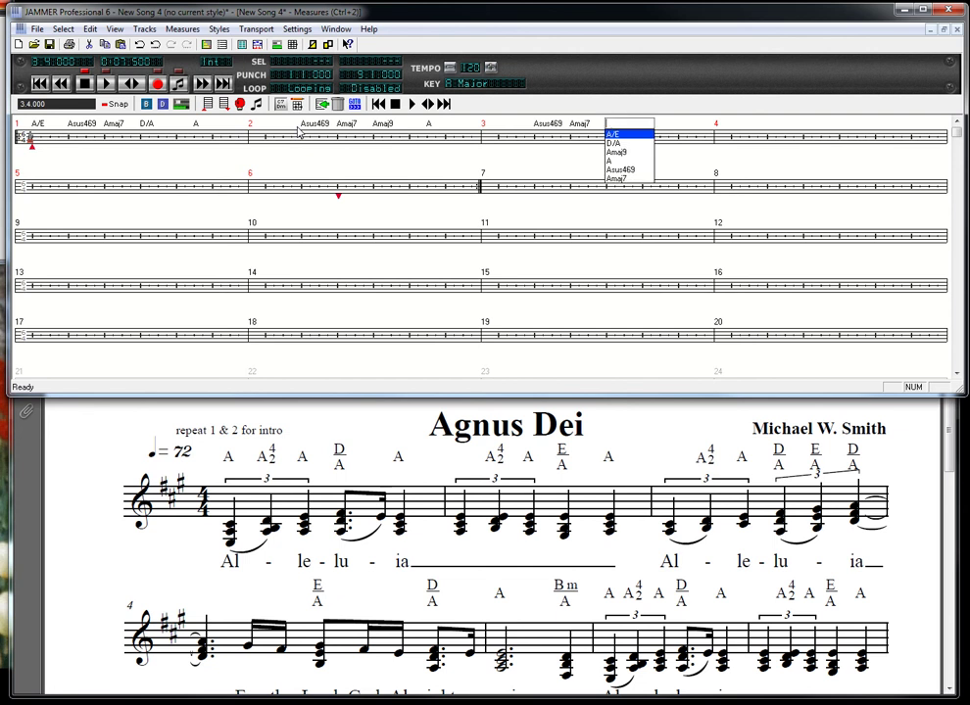
pyautogui.press('Down')
pyautogui.press('Return')
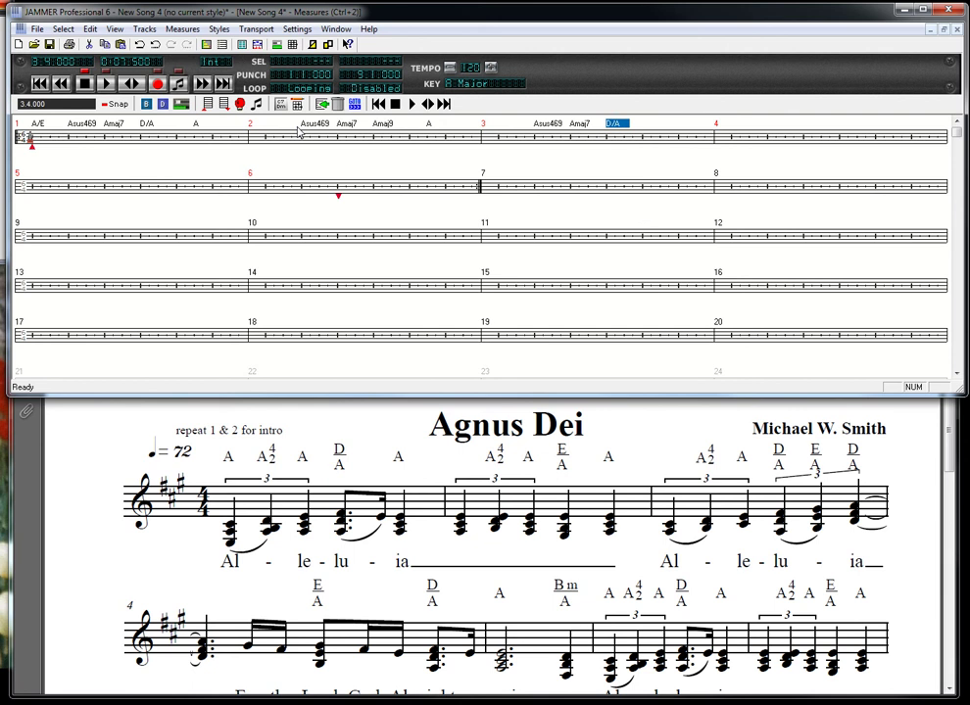
# - Add Amaj9 and D/A to the last chord slots of measure 3
pyautogui.press('Tab')
pyautogui.press('Tab')
pyautogui.press('Down')
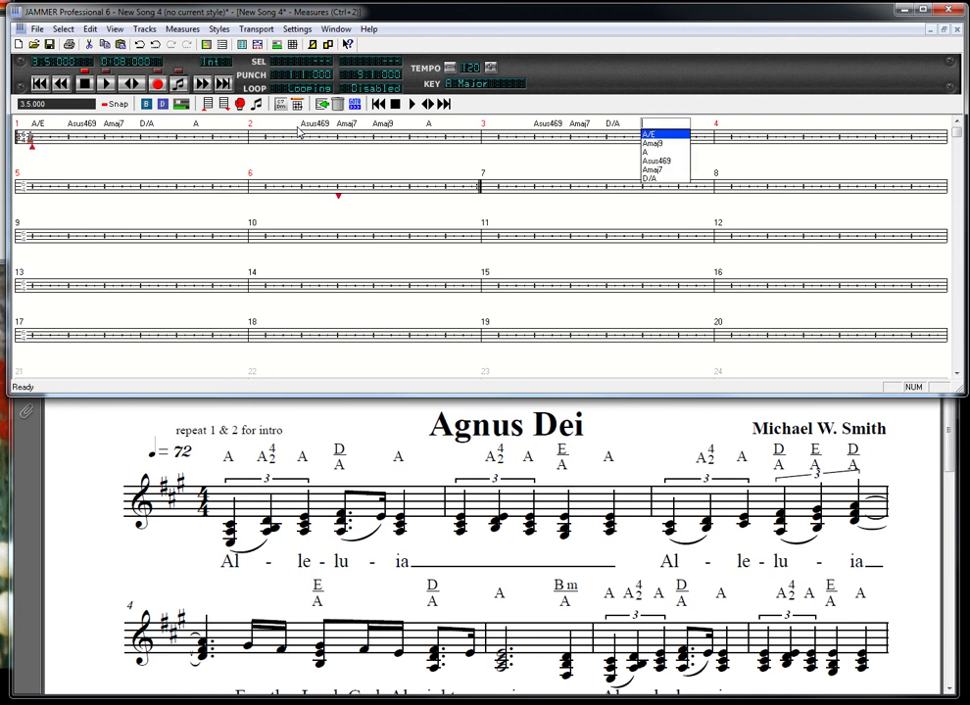
pyautogui.press('Down')
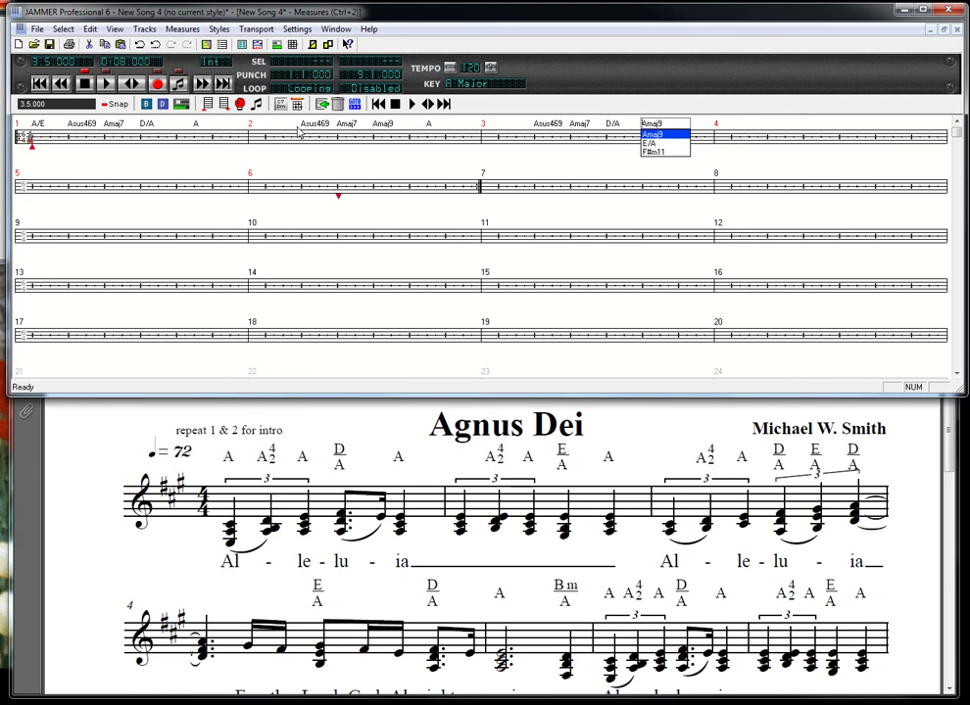
pyautogui.press('Escape')
pyautogui.press('Down')
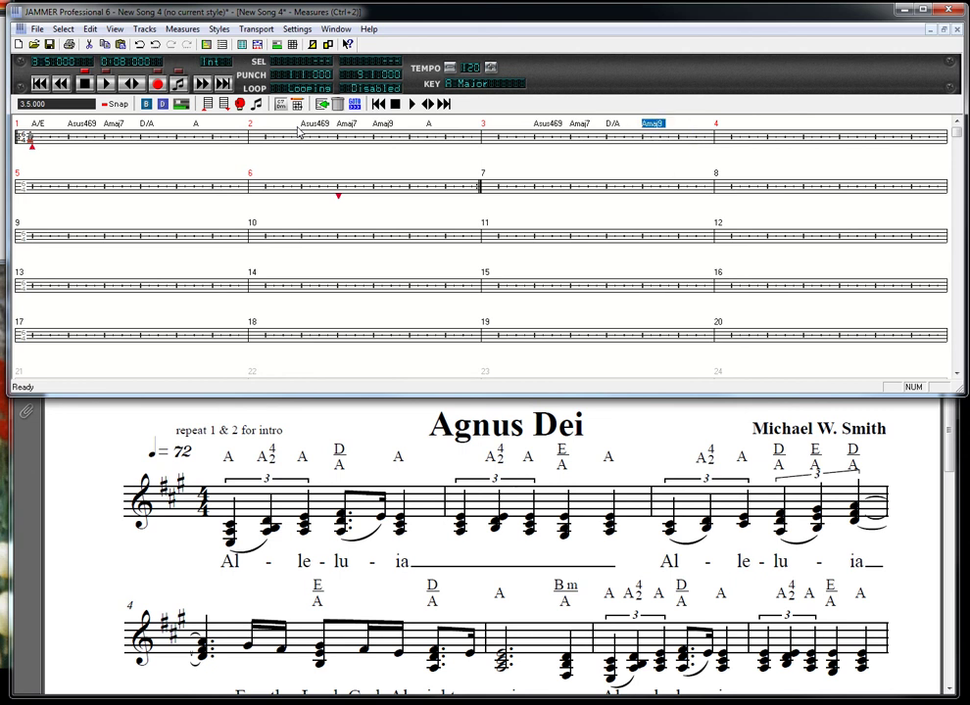
pyautogui.press('Return')
pyautogui.press('Down')
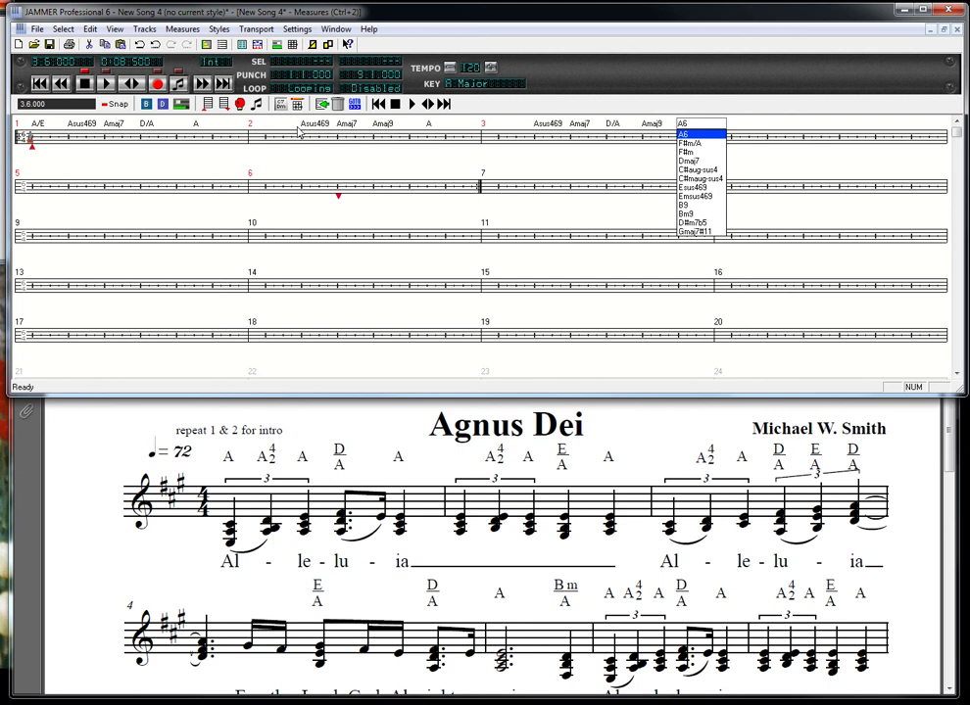
pyautogui.write('D/A')
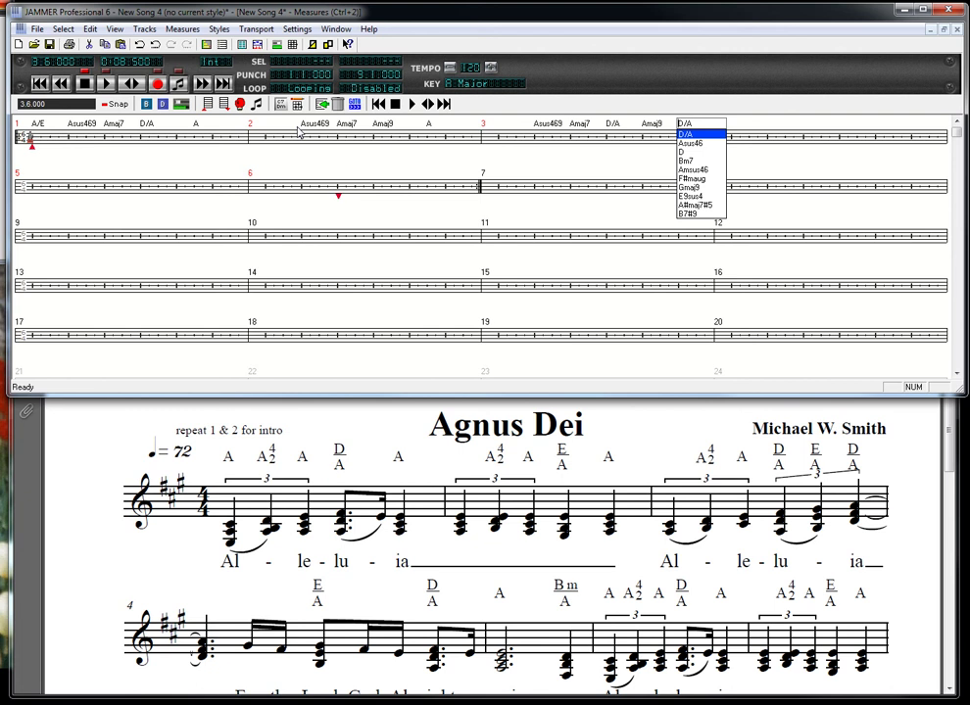
pyautogui.press('Return')
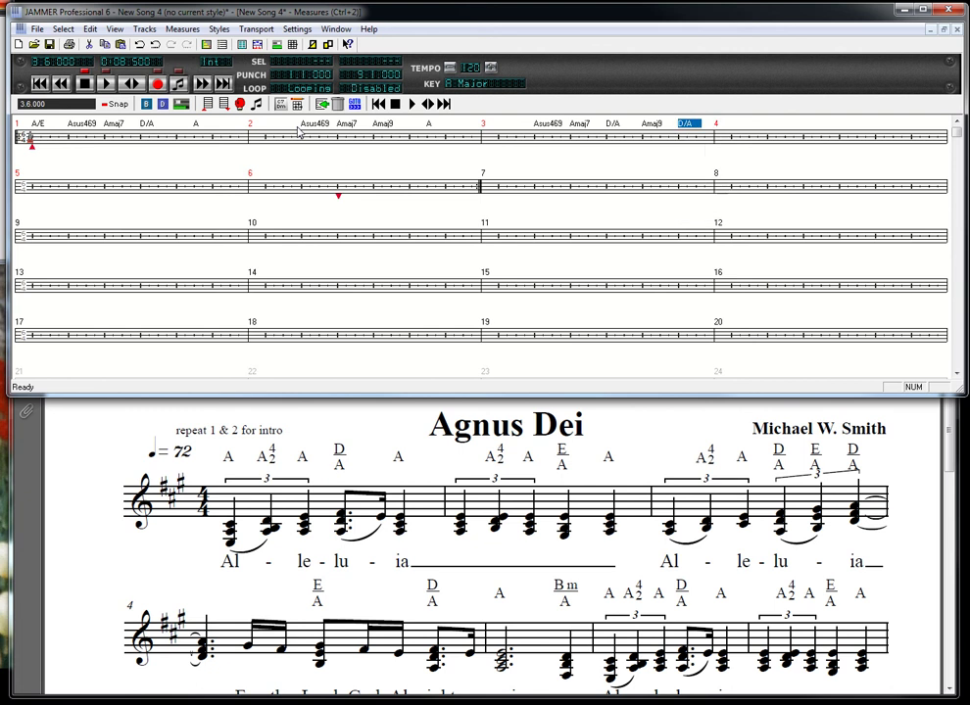
pyautogui.press('Left')
pyautogui.press('Left')
# - Replace measure 3's D/A, Amaj9 and D/A chords with Bm7, C#m7 and Dmaj7
pyautogui.press('Right')
pyautogui.press('Return')
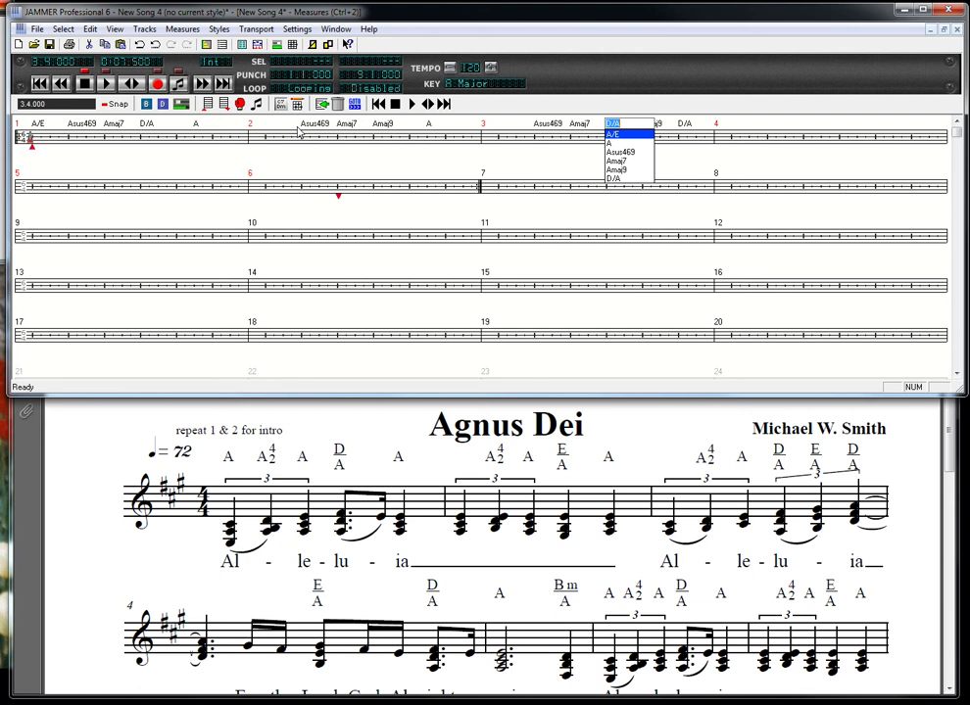
pyautogui.write('Bm7')
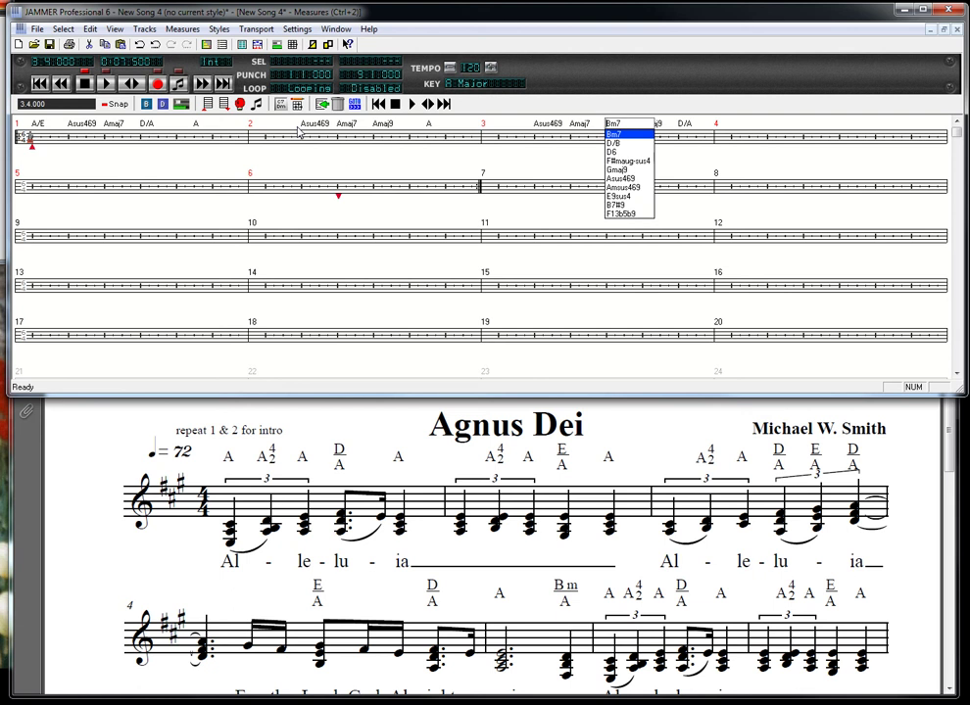
pyautogui.press('Return')
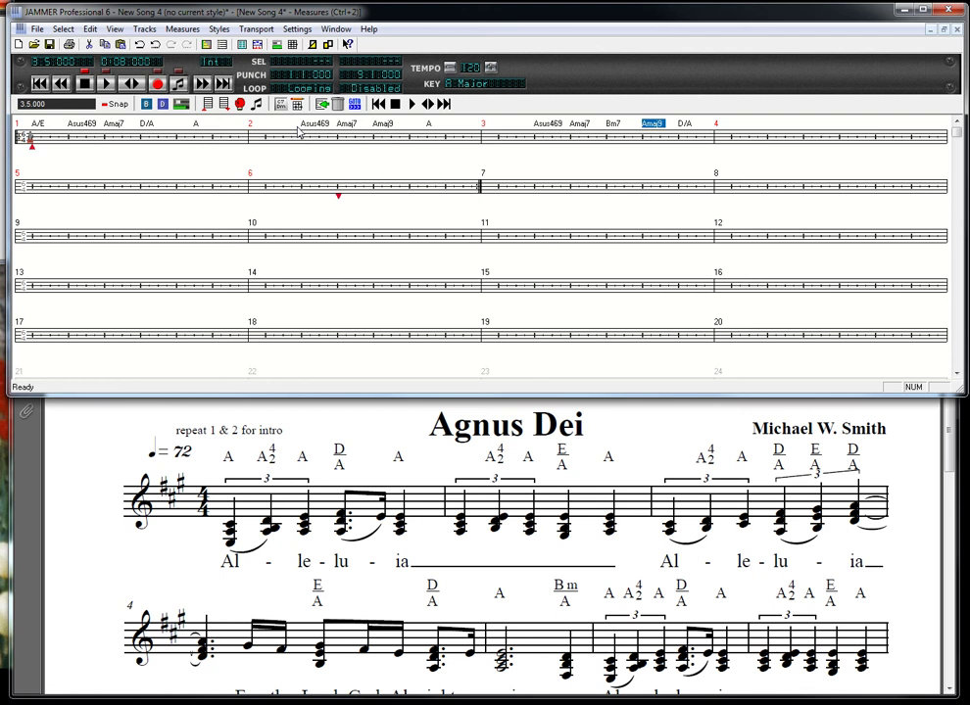
pyautogui.press('Return')
pyautogui.write('C#m7')
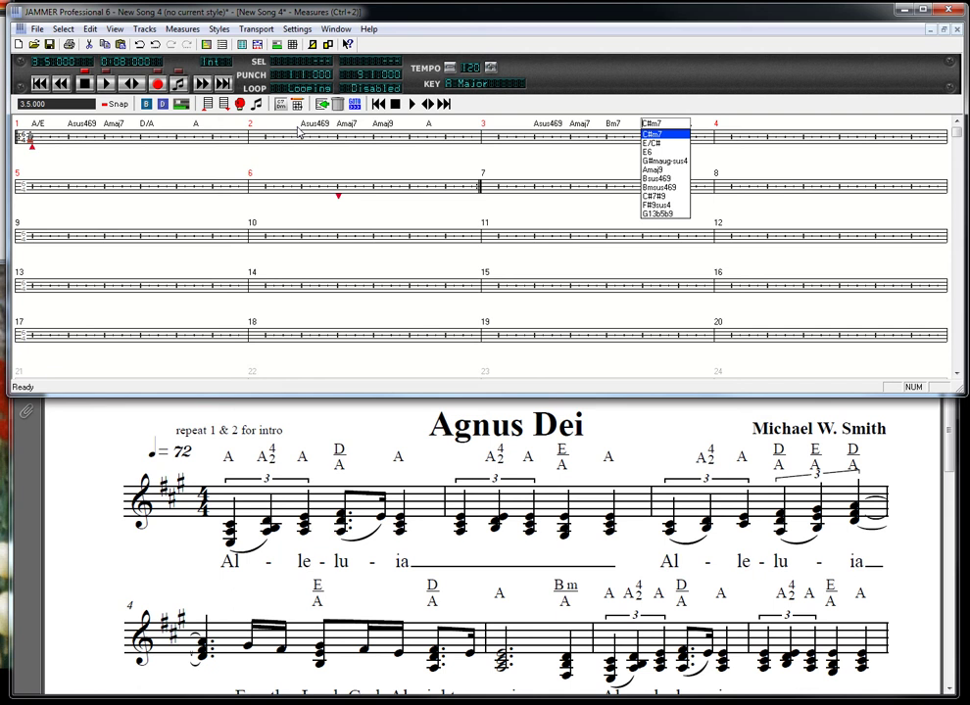
pyautogui.press('Return')
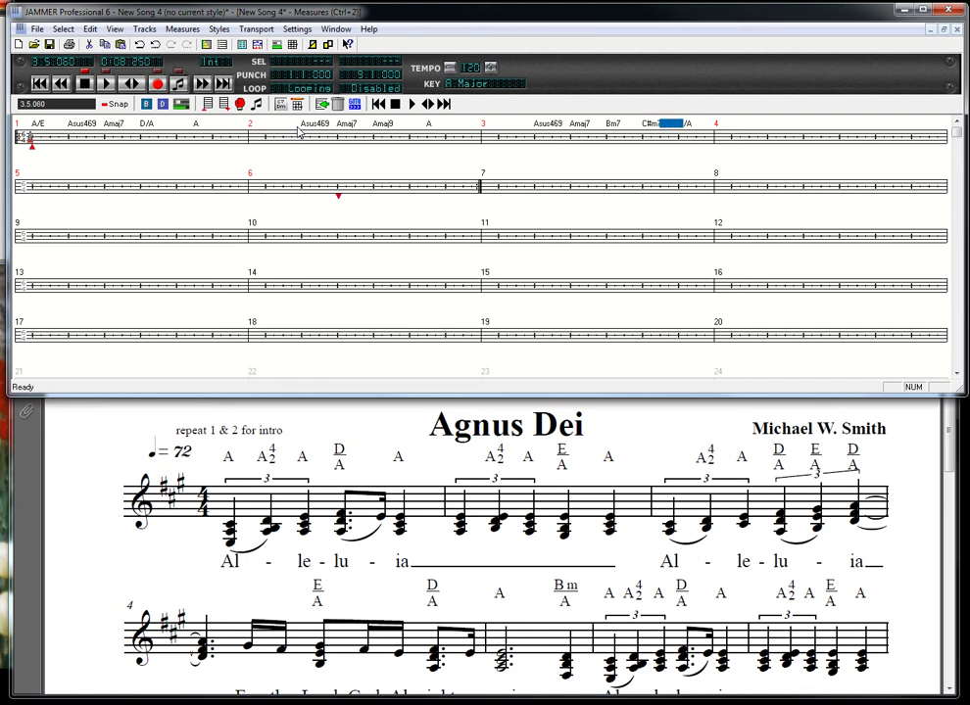
pyautogui.press('Right')
pyautogui.press('Return')
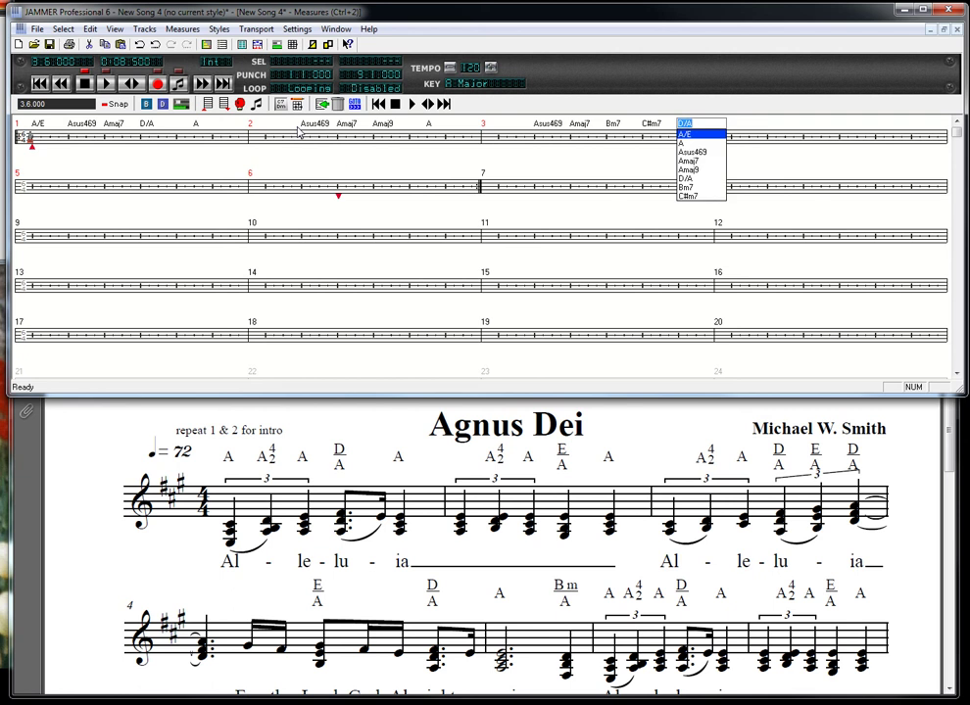
pyautogui.write('Dmaj7')
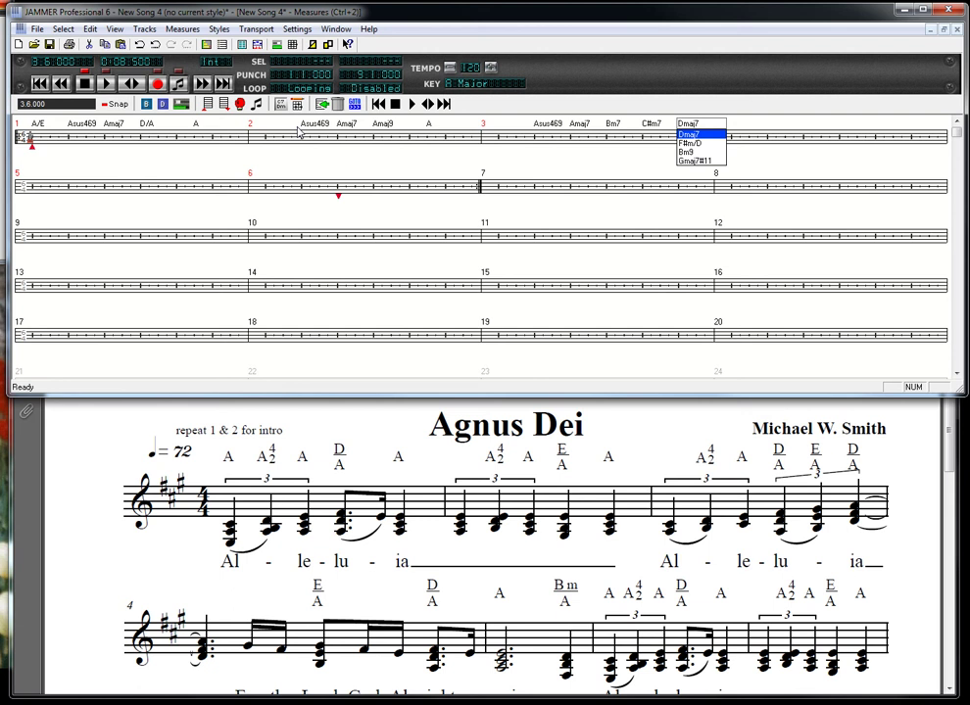
pyautogui.press('Return')
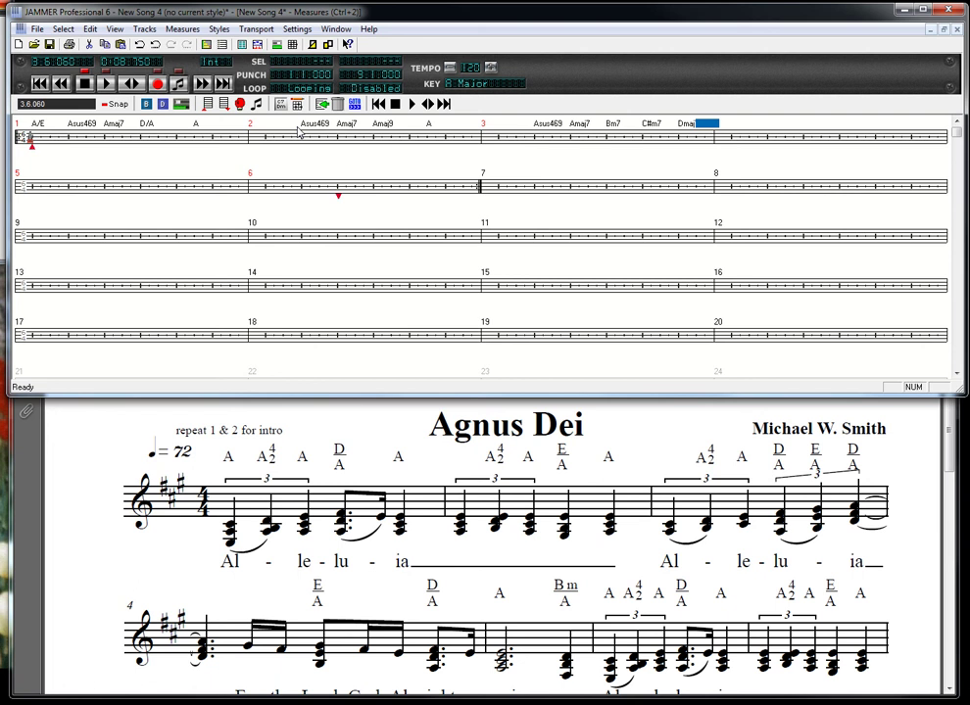
pyautogui.press('Return')
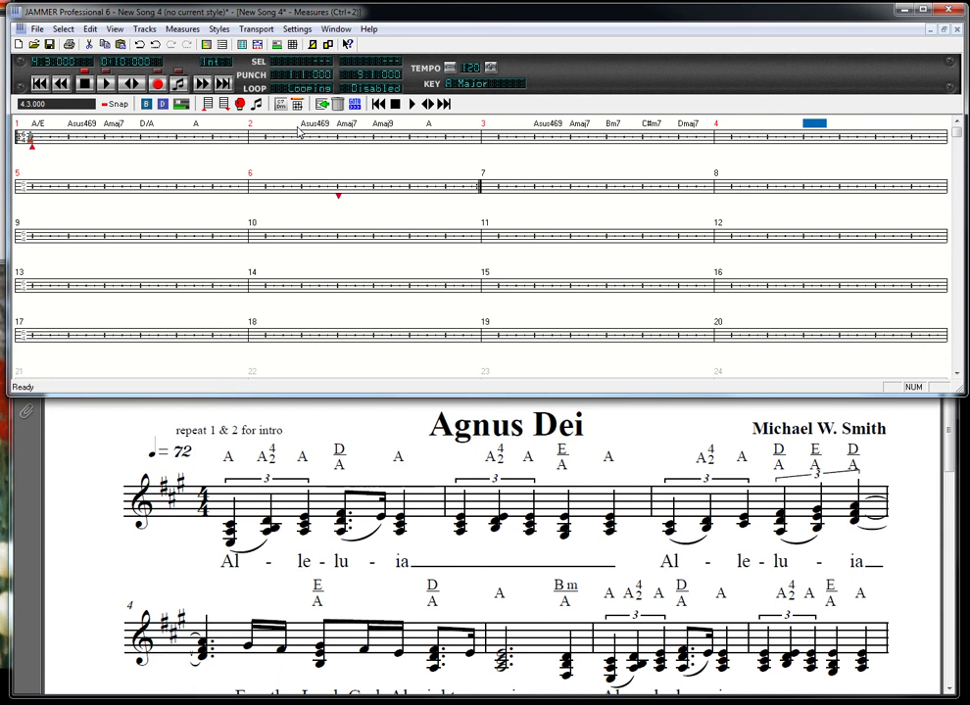
# - Enter Amaj9 in measure 4's first slot and D/A in a later slot
pyautogui.write('Amaj9')
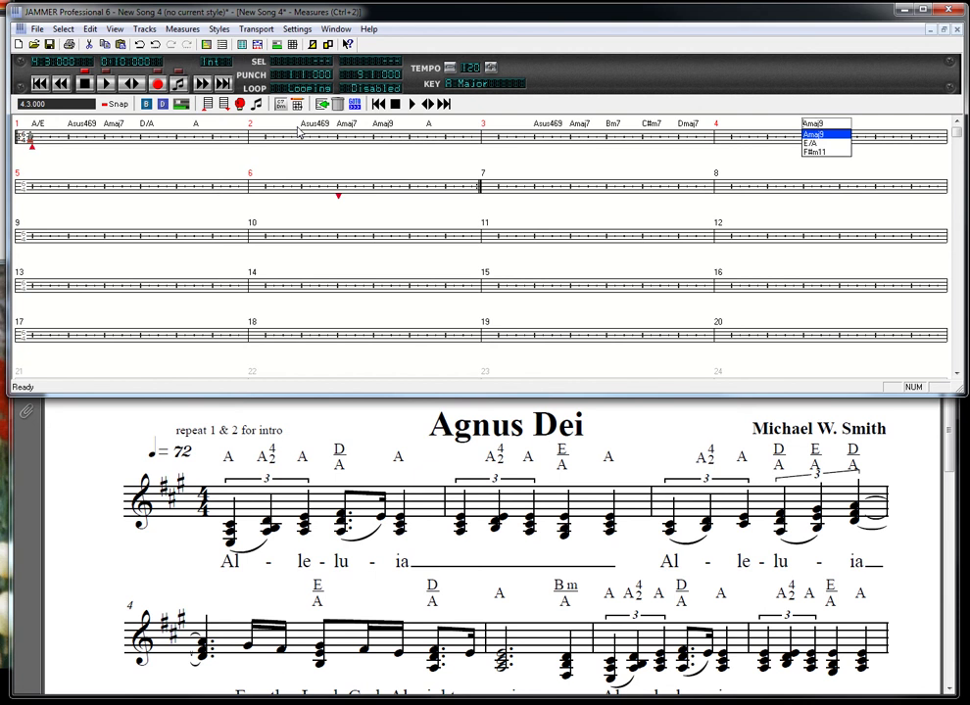
pyautogui.press('Return')
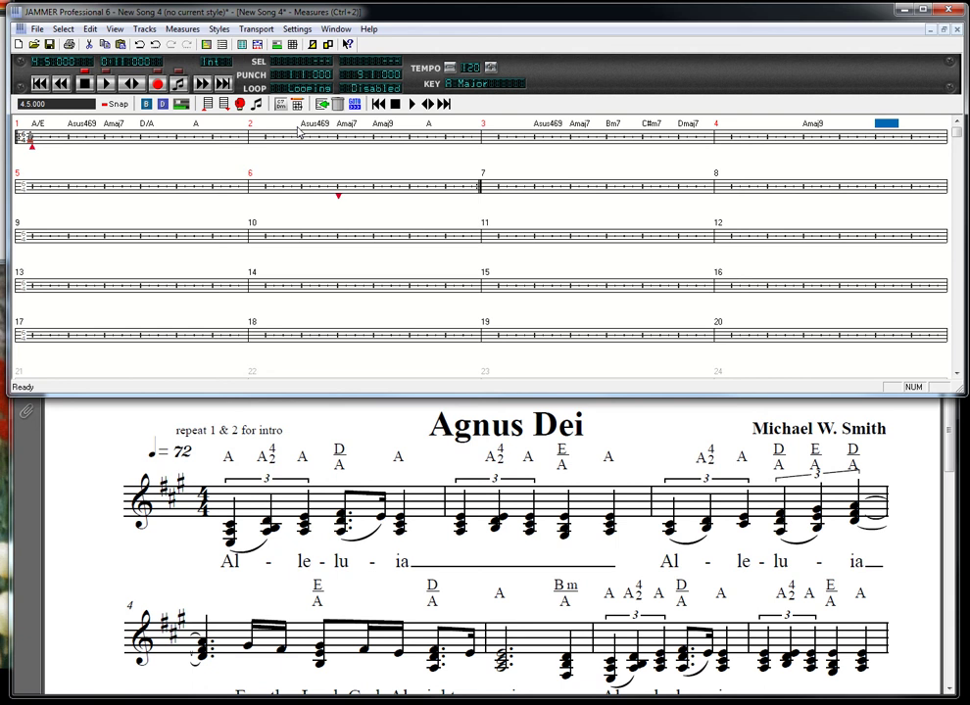
pyautogui.press('Return')
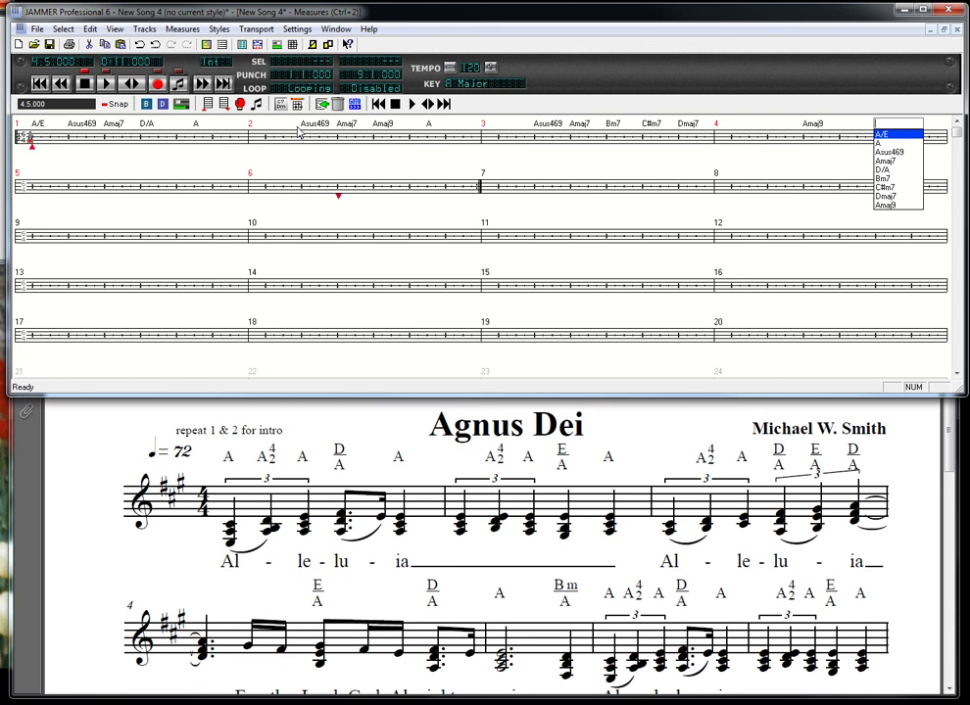
pyautogui.write('D/A')
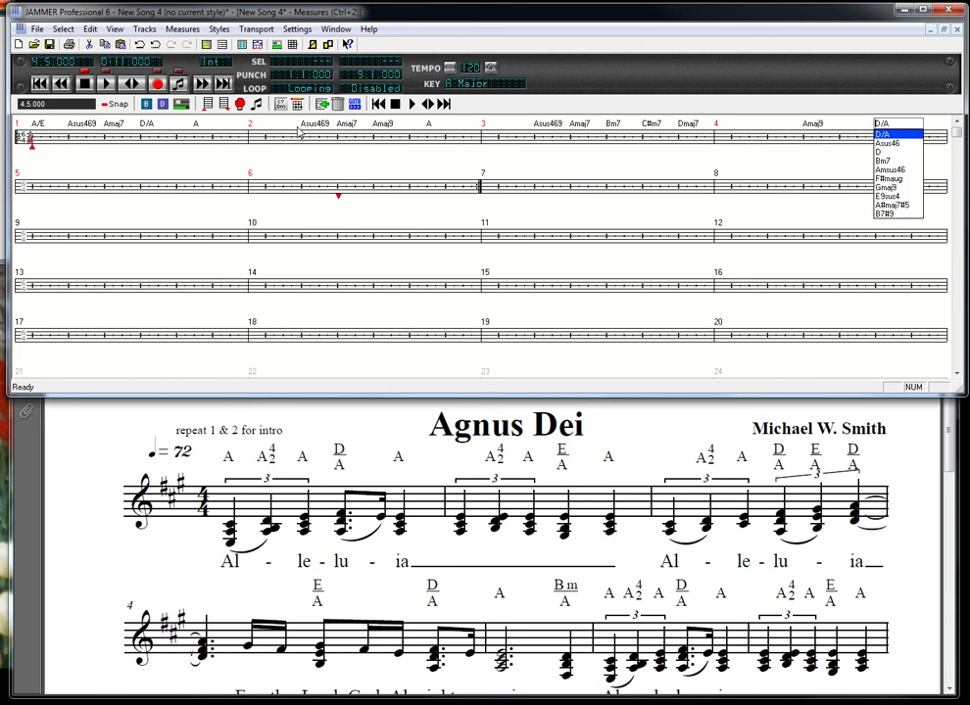
pyautogui.press('Return')
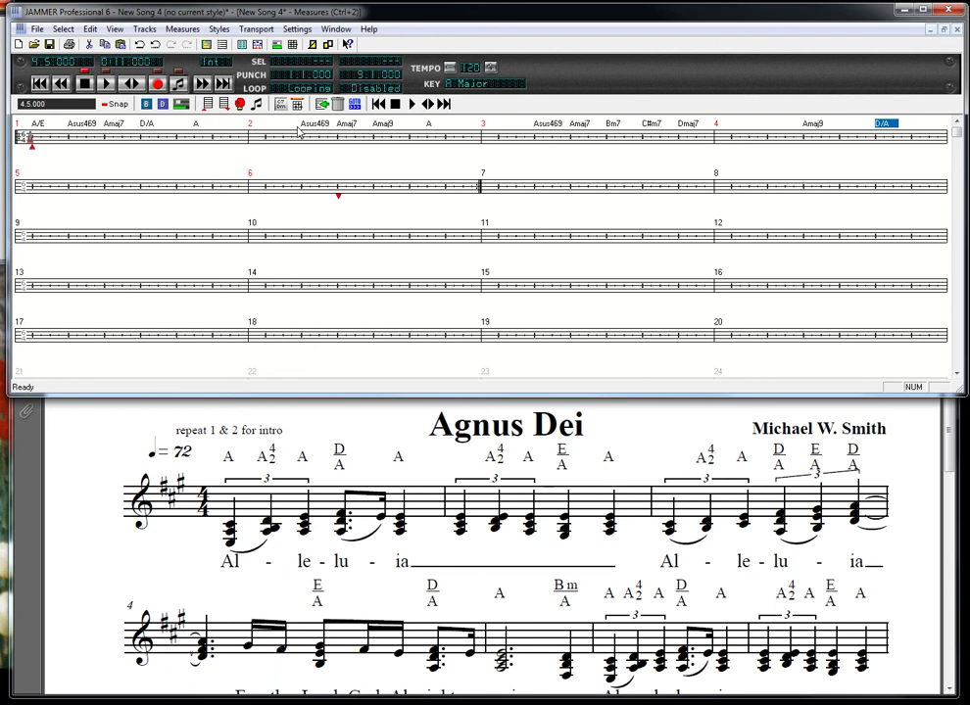
pyautogui.press('Right')
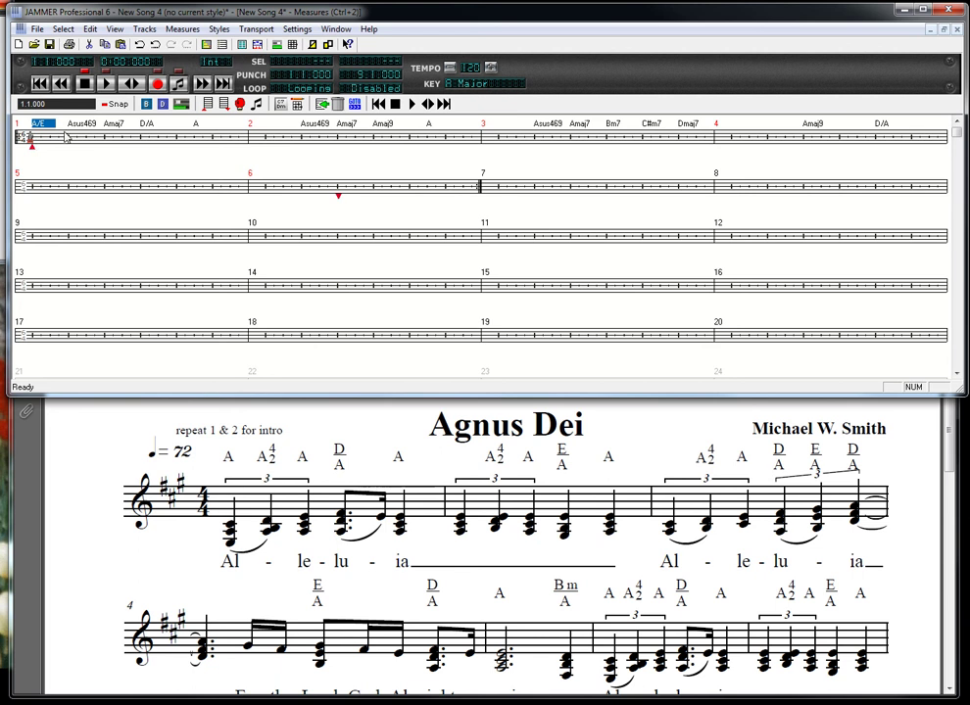
# - Select measures 1–2 and copy them, confirming the Copy dialog
pyautogui.click(41, 125)
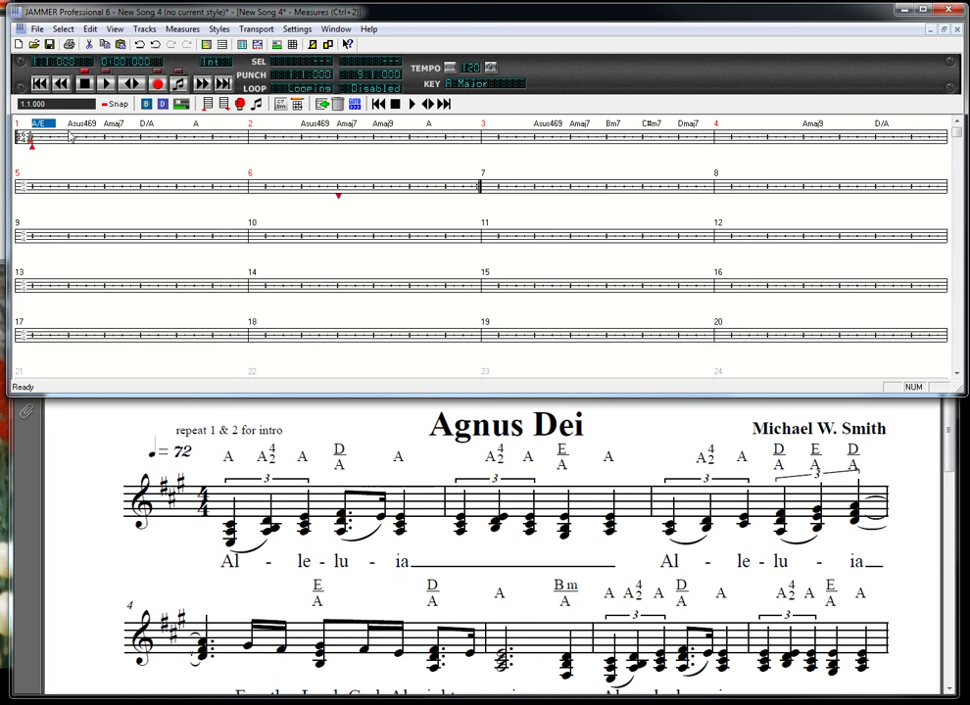
pyautogui.keyDown('shift'); pyautogui.click(508, 143); pyautogui.keyUp('shift')
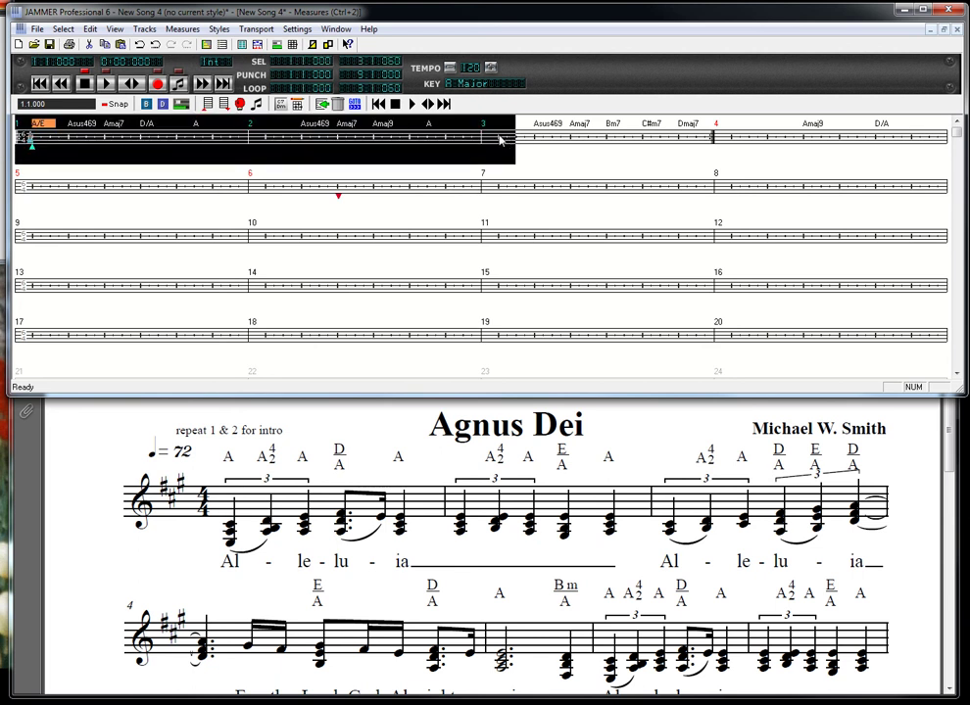
pyautogui.keyDown('shift'); pyautogui.click(498, 142); pyautogui.keyUp('shift')
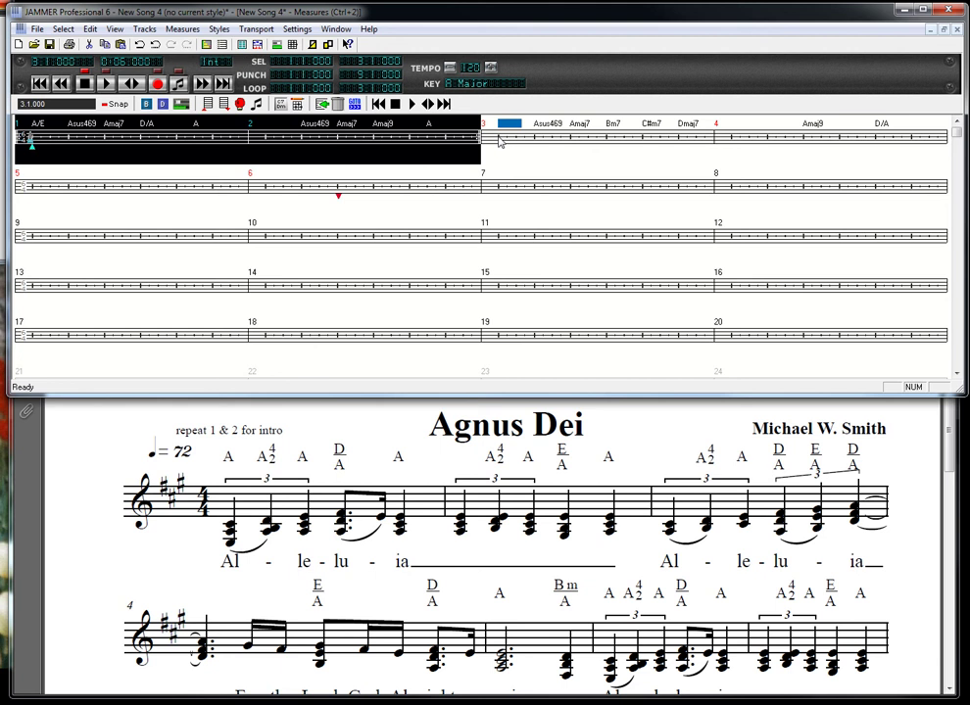
pyautogui.hotkey('ctrl', 'c')
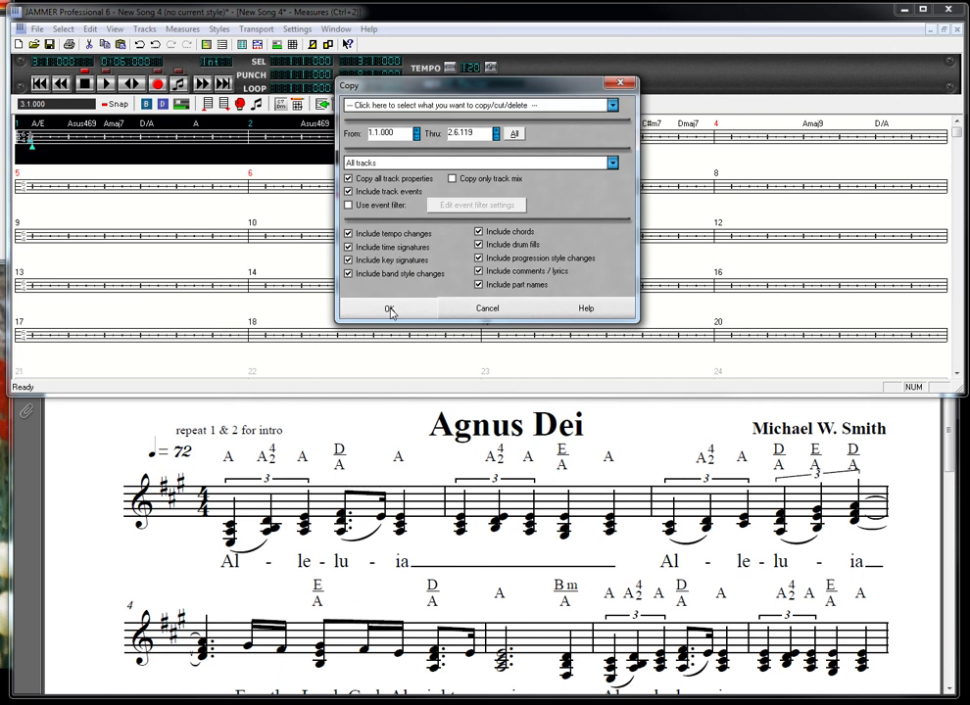
pyautogui.click(389, 310)
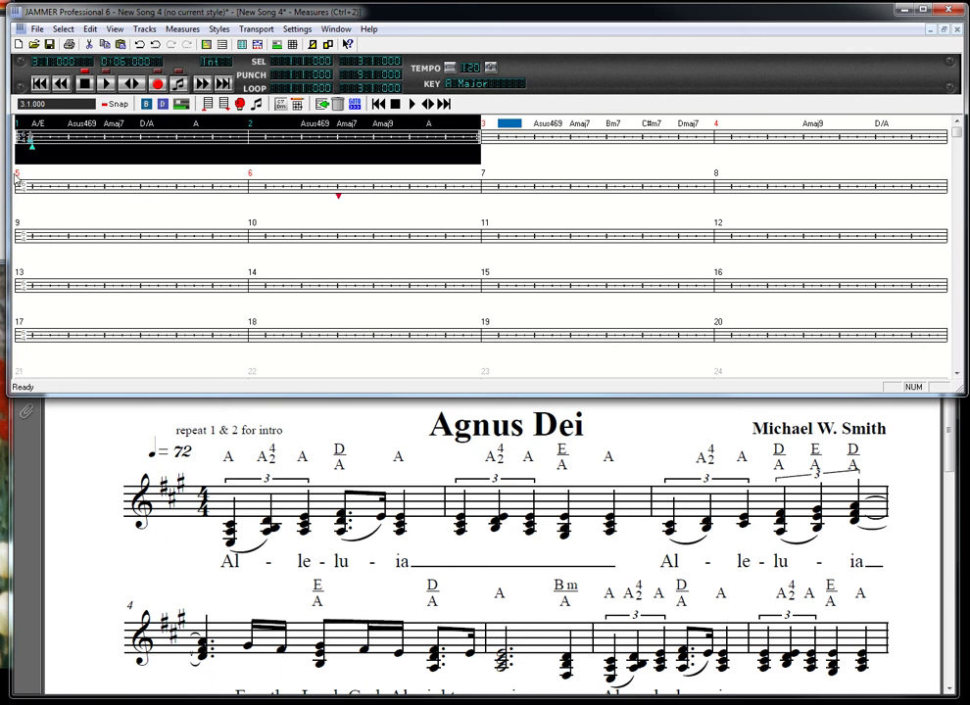
# - Paste the copied measures 1–2 into measures 5–6
pyautogui.click(41, 188)
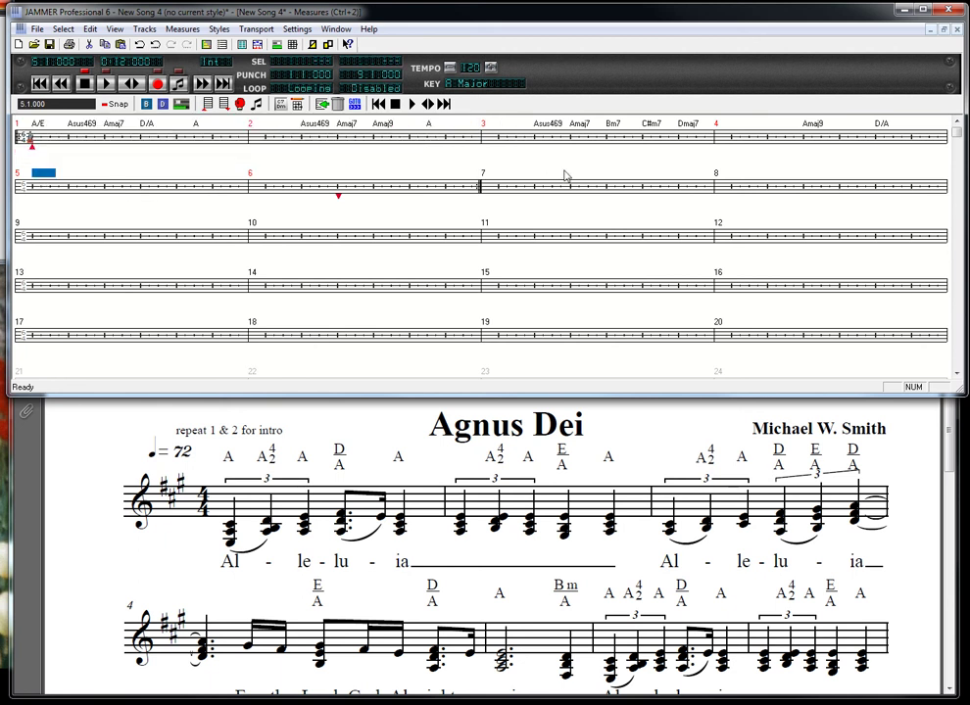
pyautogui.keyDown('shift'); pyautogui.click(499, 190); pyautogui.keyUp('shift')
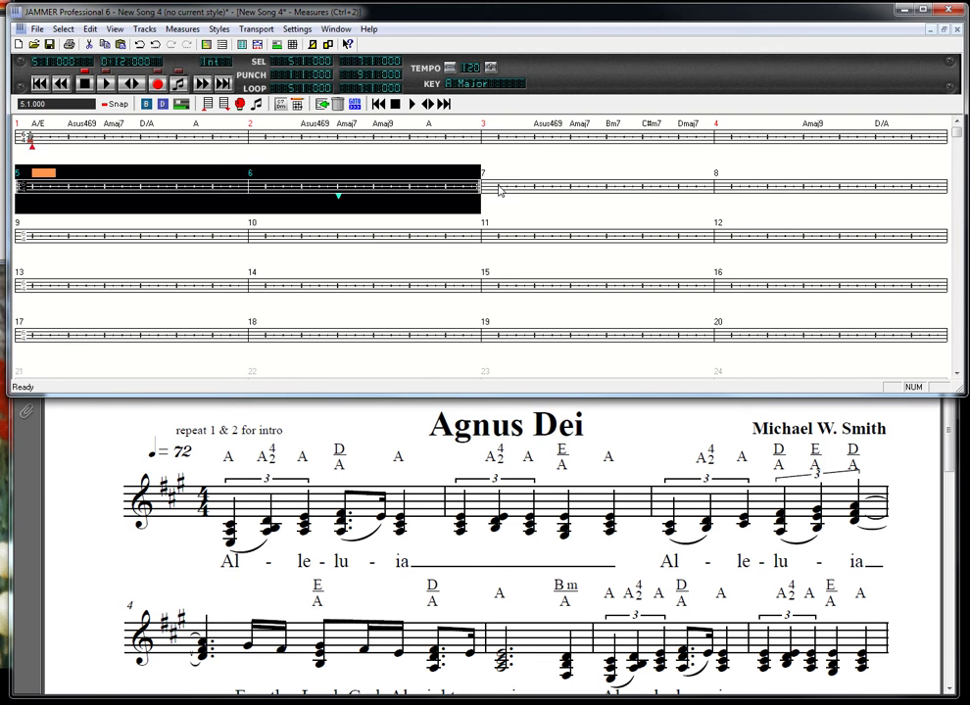
pyautogui.hotkey('ctrl', 'v')
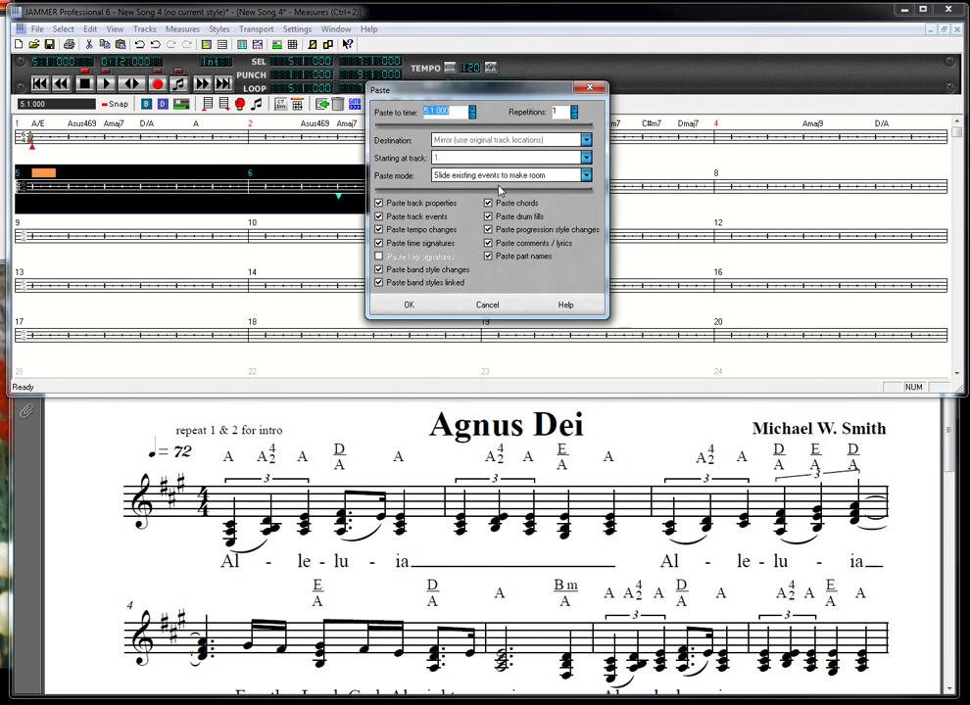
pyautogui.click(409, 307)
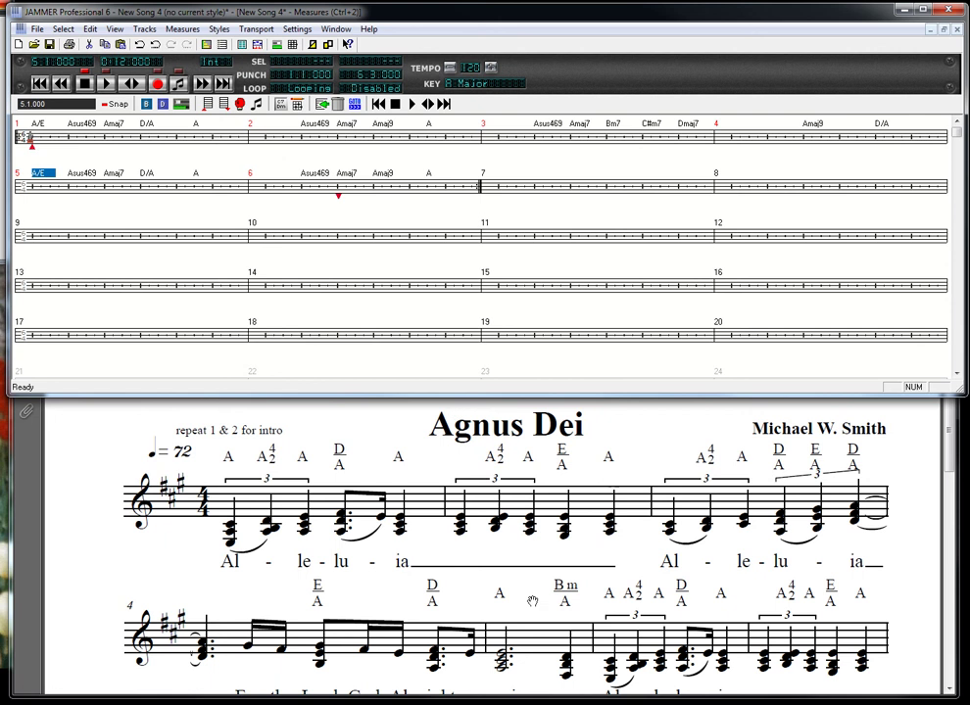
# - Scroll through the Agnus Dei score in Adobe Reader to check the chords
pyautogui.click(814, 602)
pyautogui.scroll(-4, 809, 601)
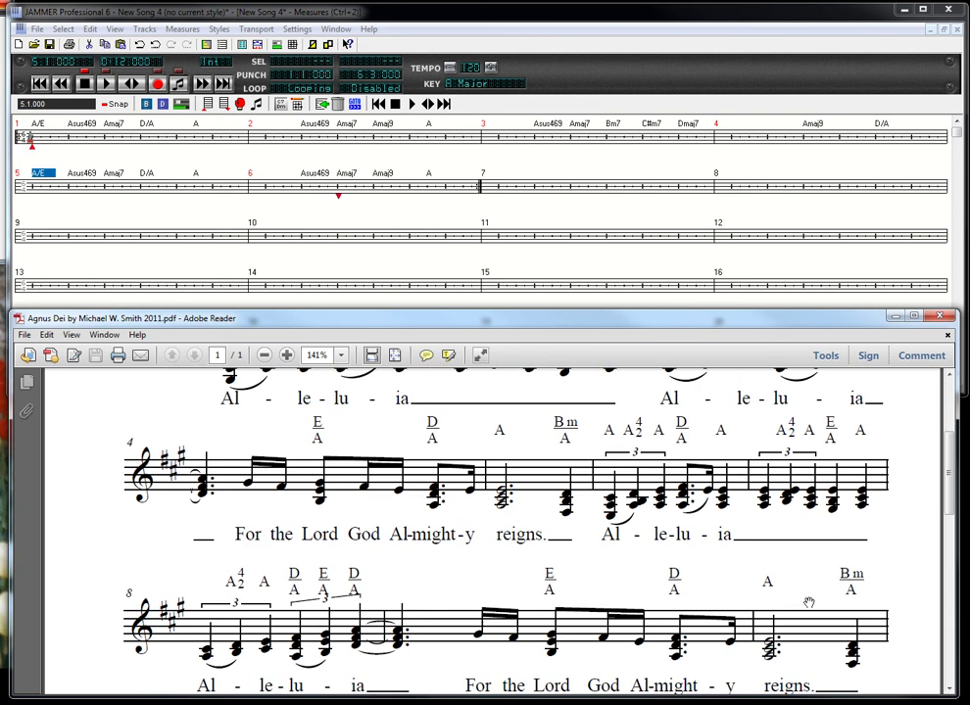
pyautogui.scroll(-3, 809, 602)
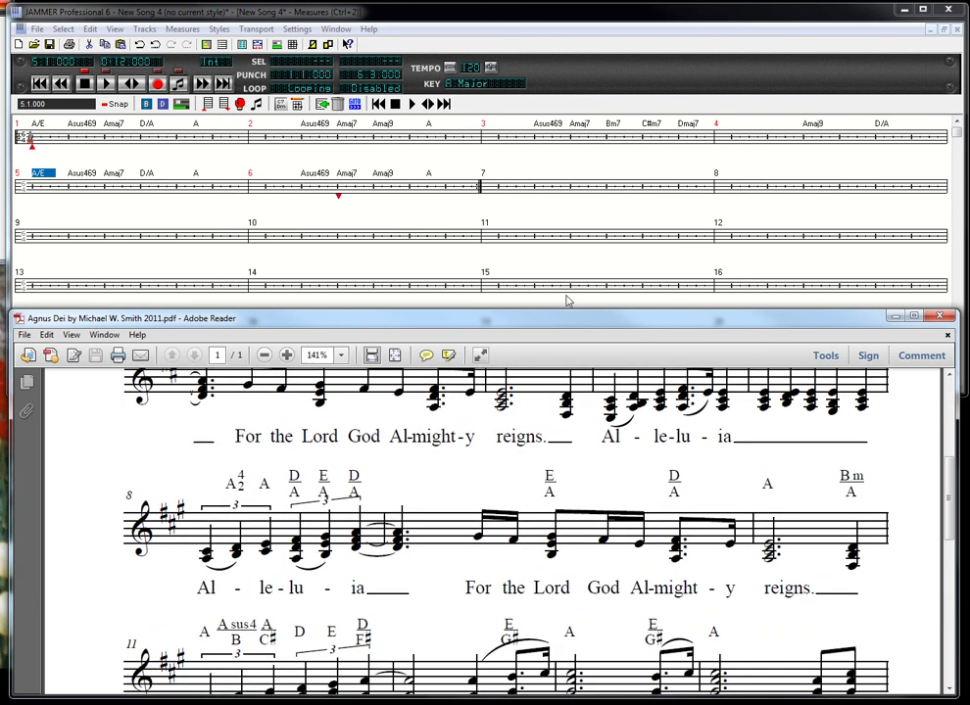
pyautogui.scroll(2, 500, 591)
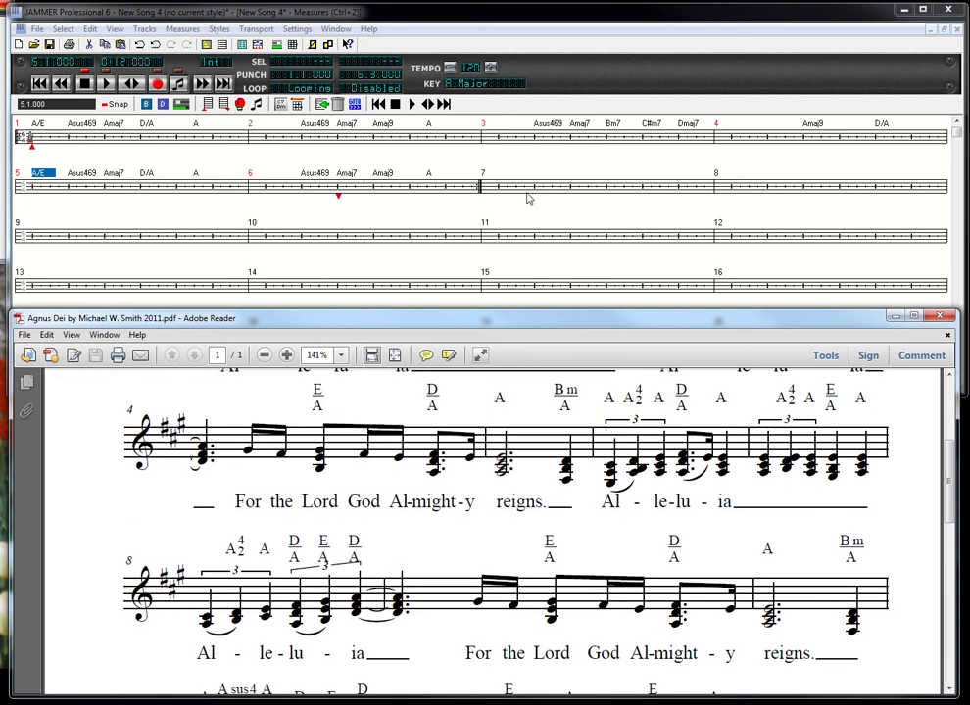
# - Select measures 3–4 and copy them, confirming the Copy dialog
pyautogui.click(534, 147)
pyautogui.click(520, 143)
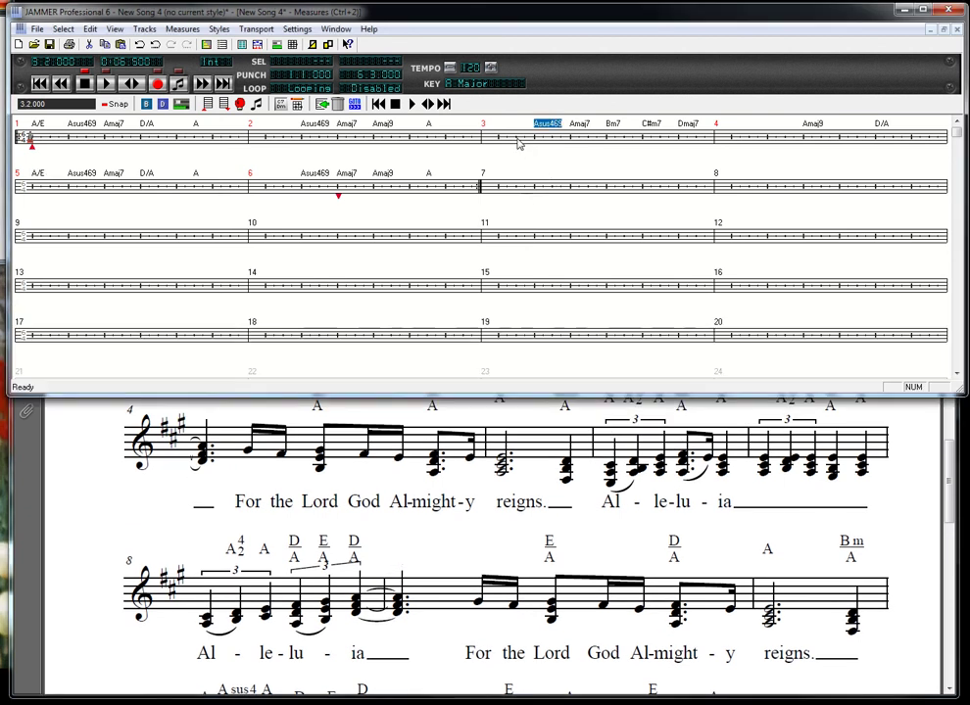
pyautogui.click(509, 143)
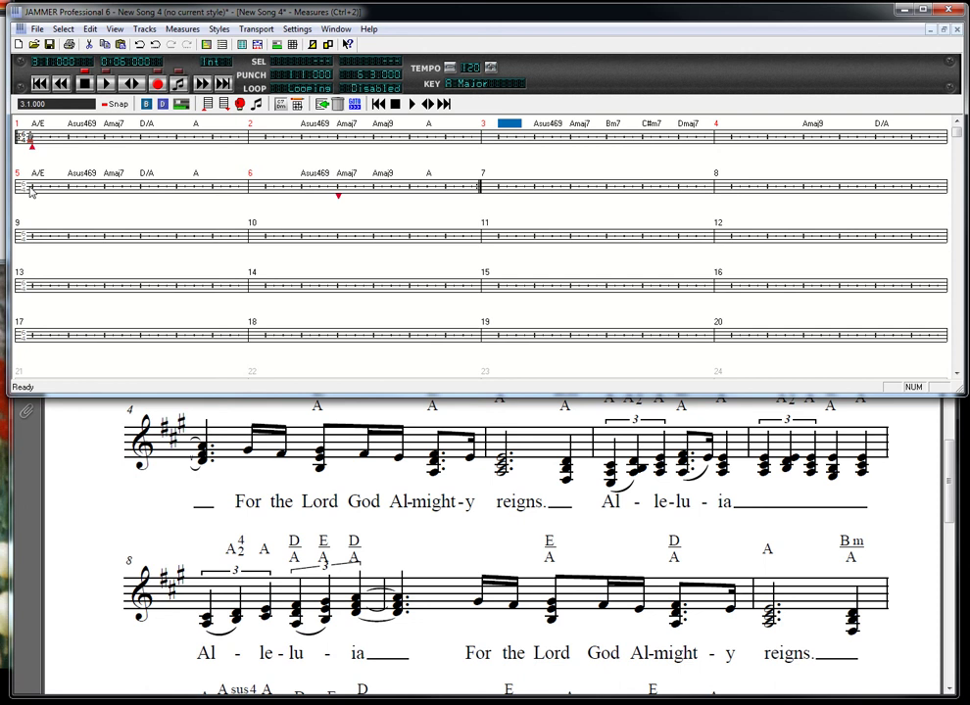
pyautogui.hotkey('shift', 'End')
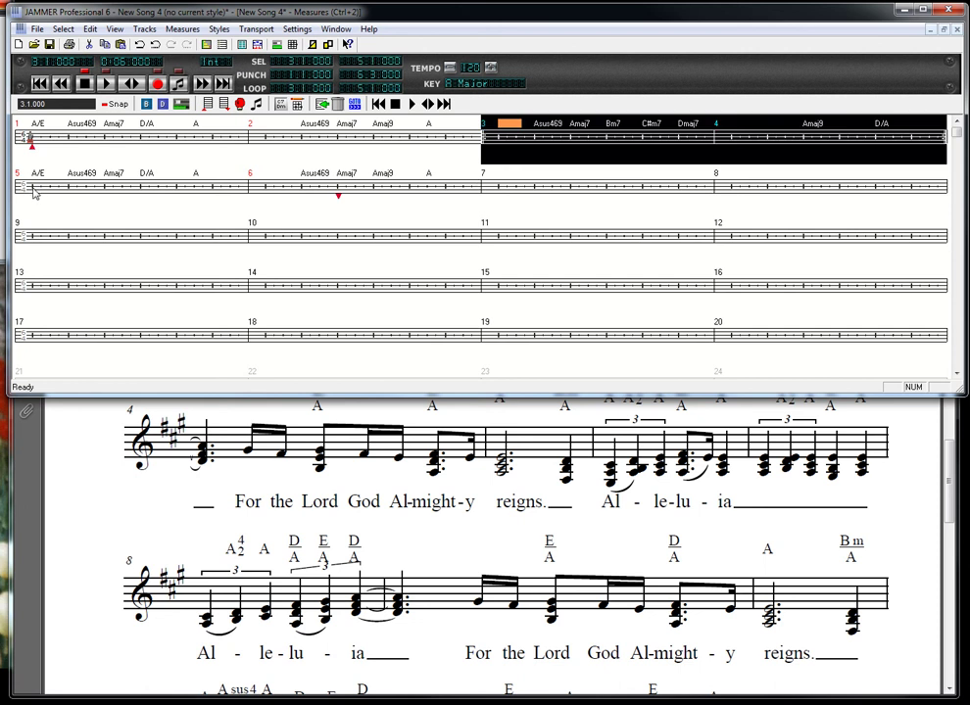
pyautogui.hotkey('ctrl', 'c')
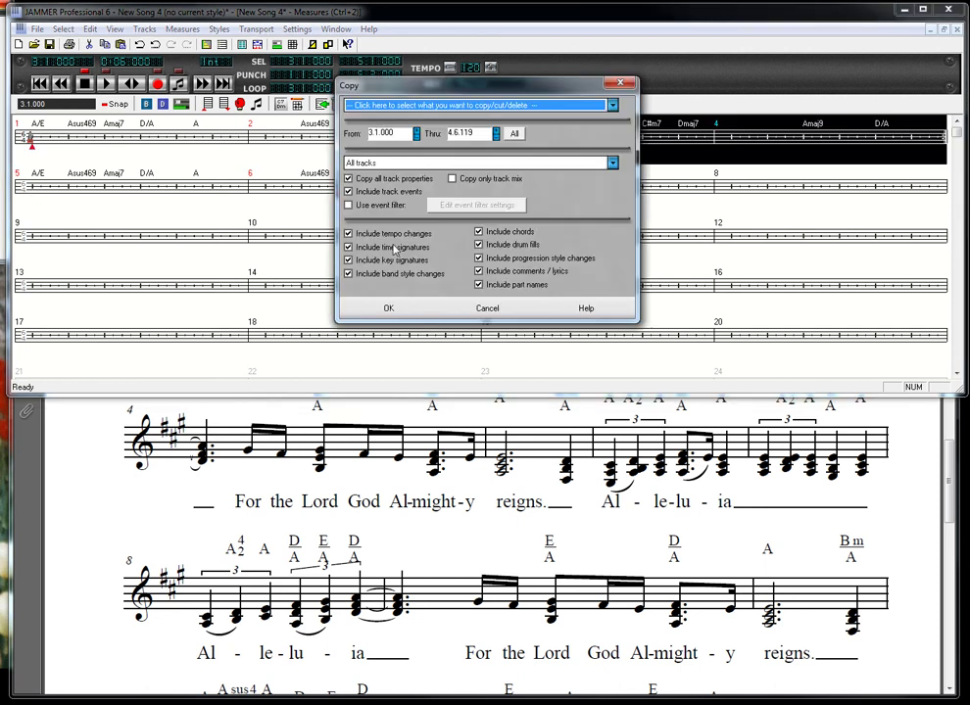
pyautogui.click(388, 310)
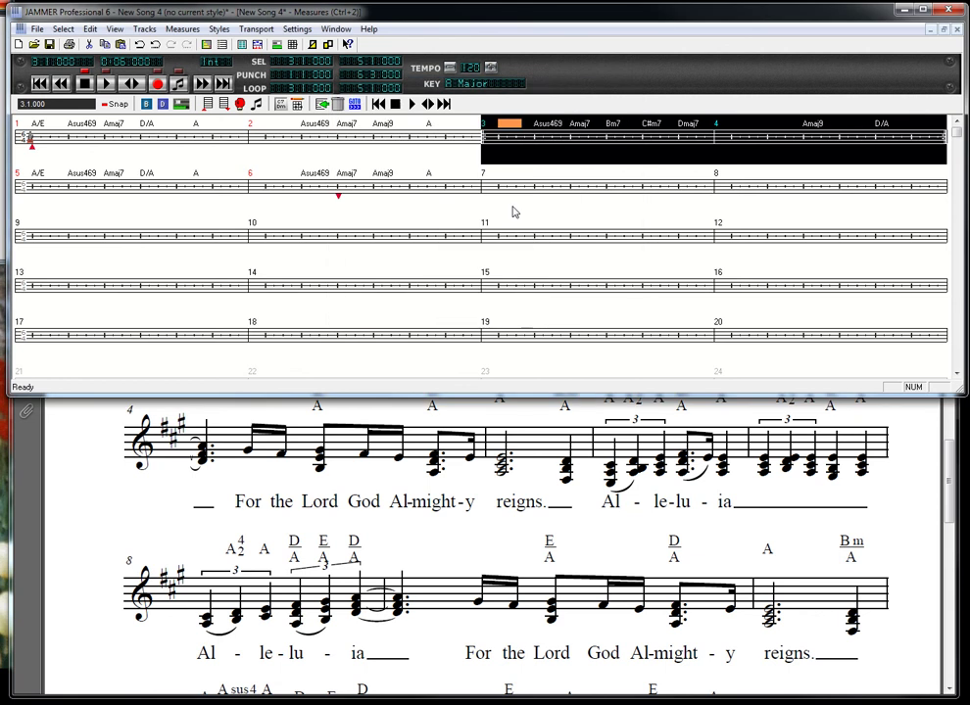
# - Paste the copied chords into measures 7–8
pyautogui.click(506, 195)
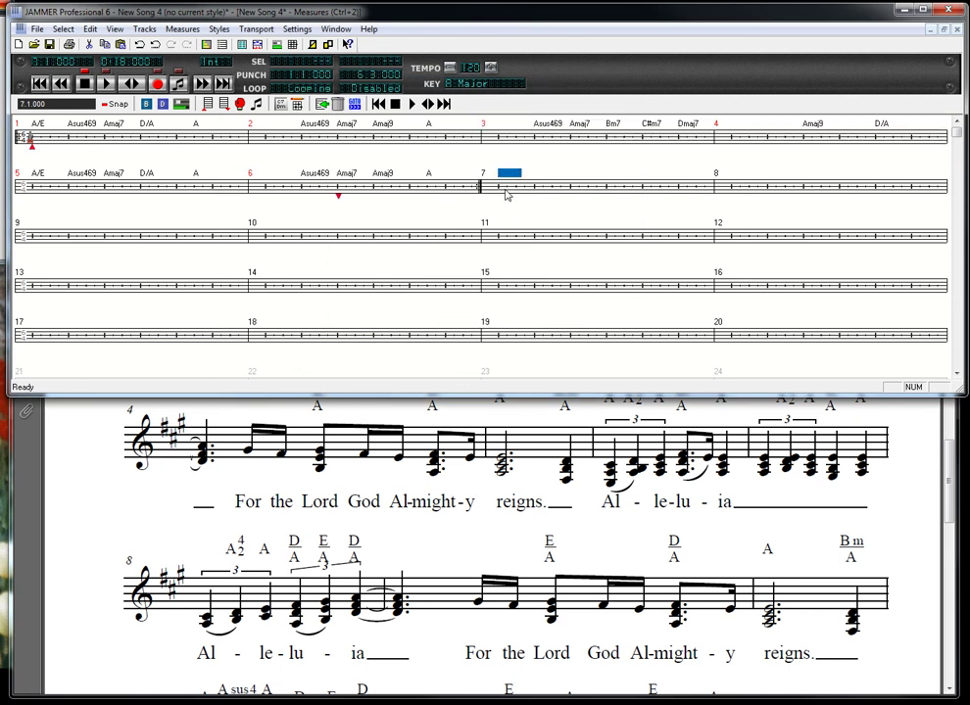
pyautogui.keyDown('shift'); pyautogui.click(32, 247); pyautogui.keyUp('shift')
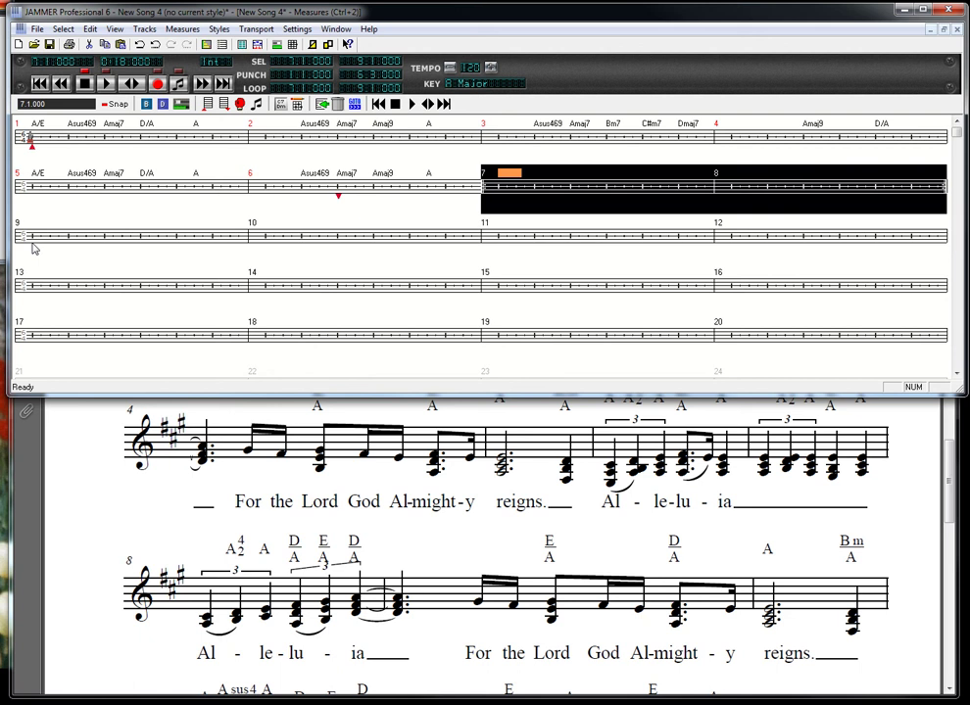
pyautogui.hotkey('ctrl', 'v')
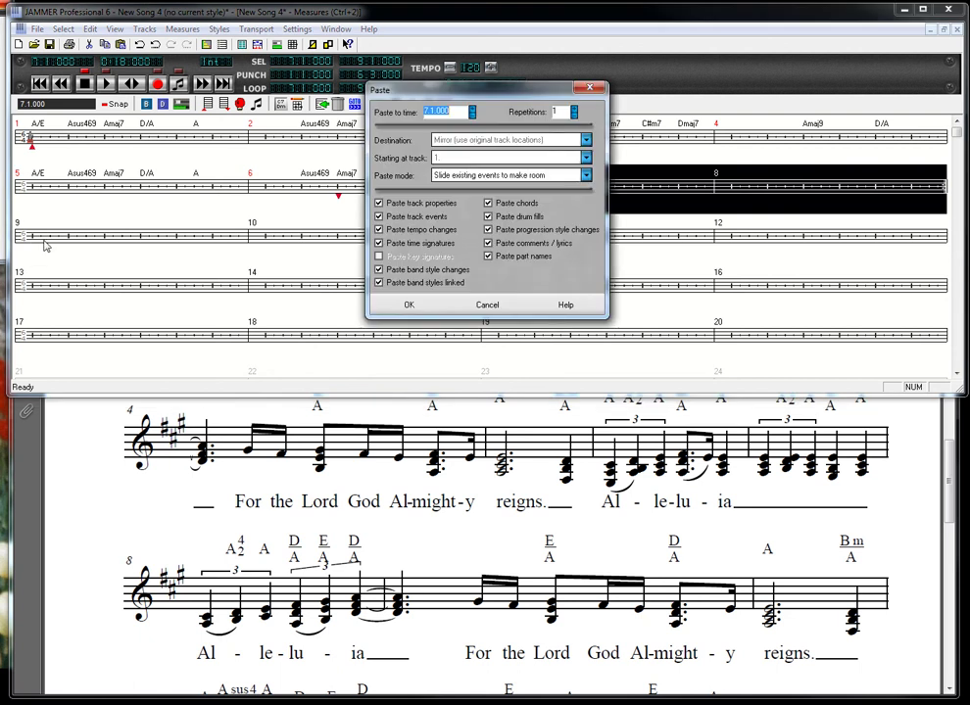
pyautogui.click(409, 304)
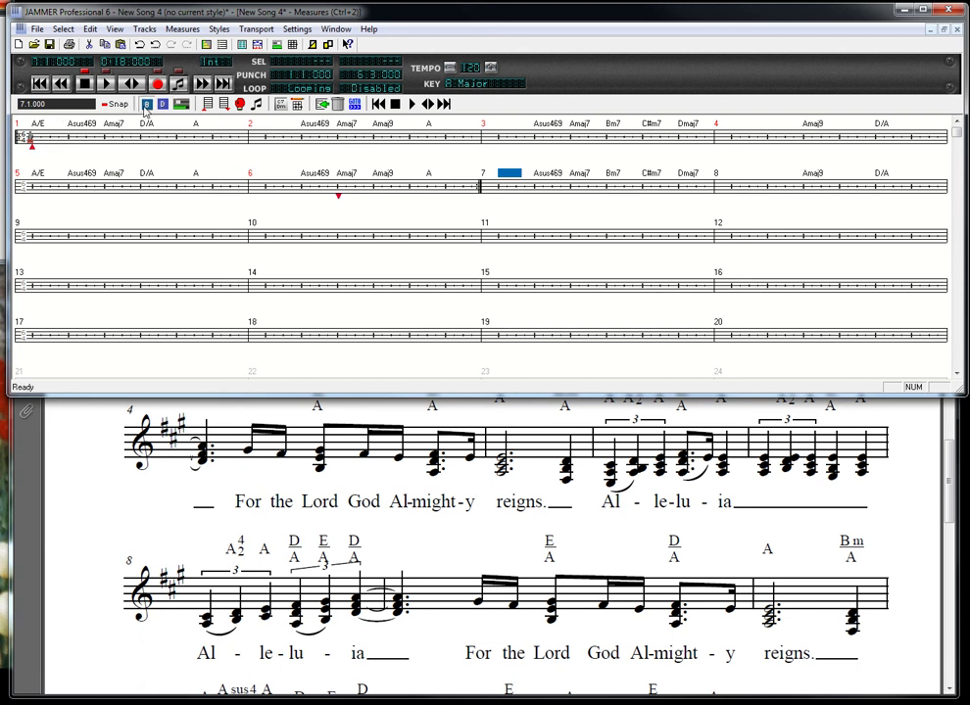
# - Load the Jazz - Easy Swing - Groove 2 band style starting at measure 1
pyautogui.click(143, 107)
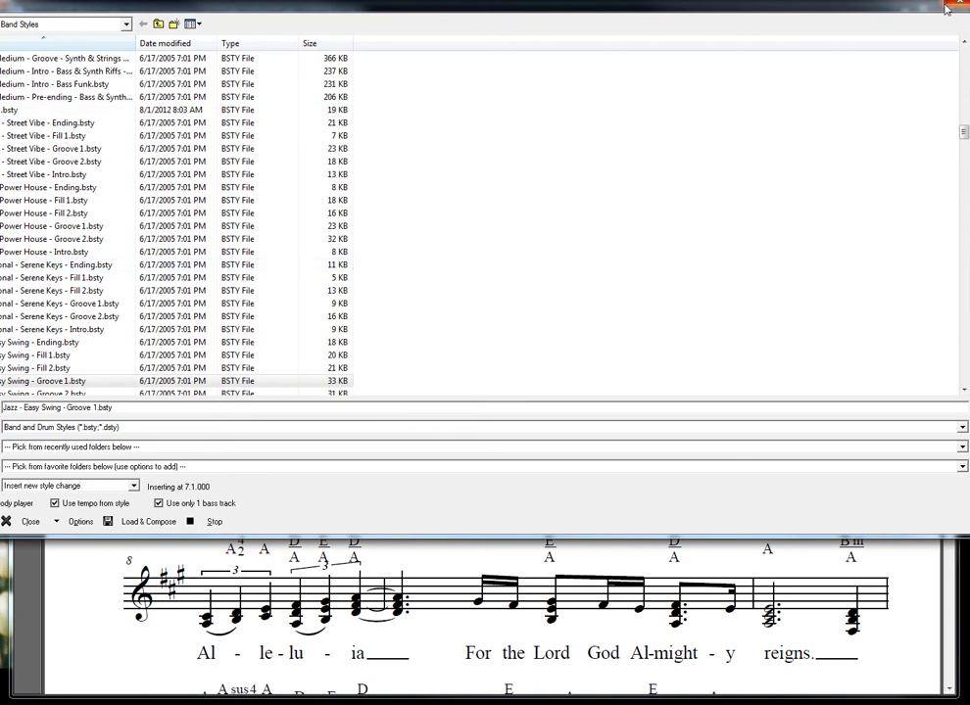
pyautogui.press('Escape')
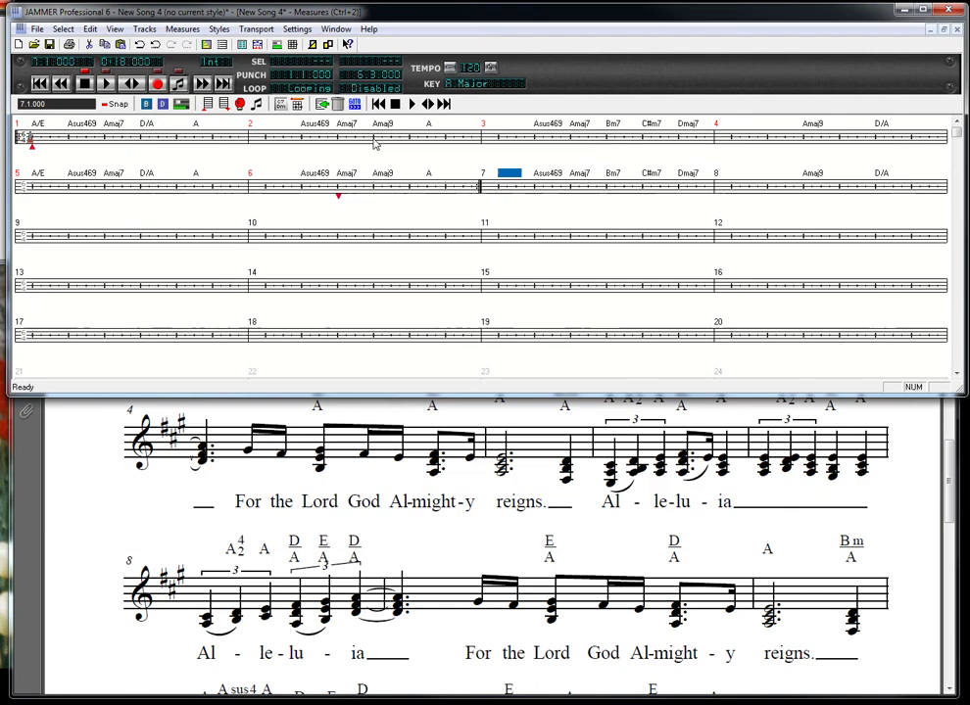
pyautogui.click(31, 143)
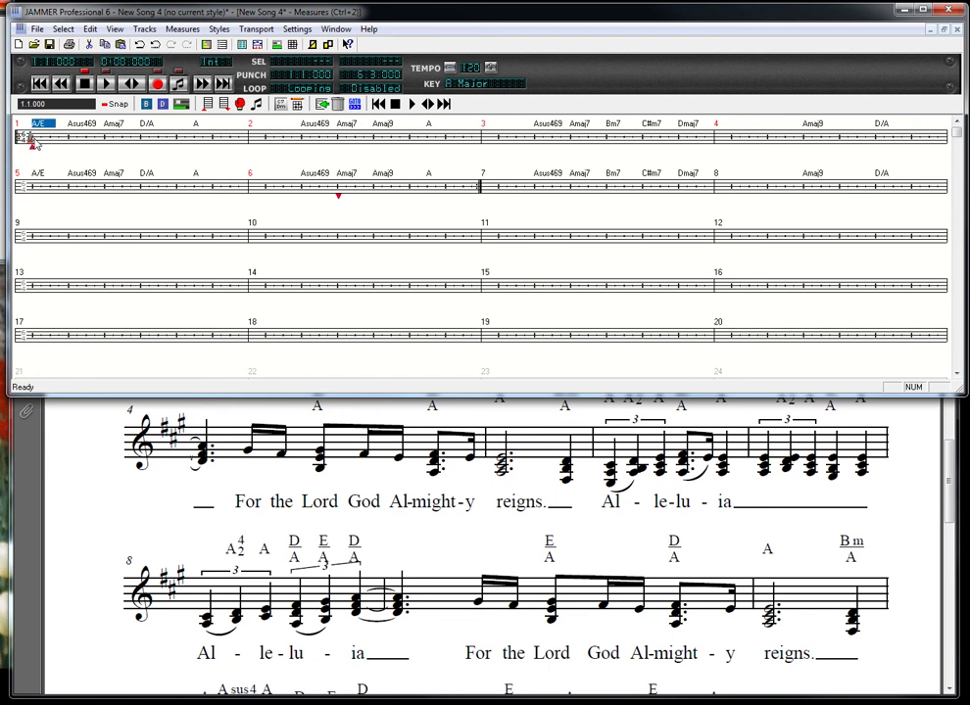
pyautogui.click(147, 105)
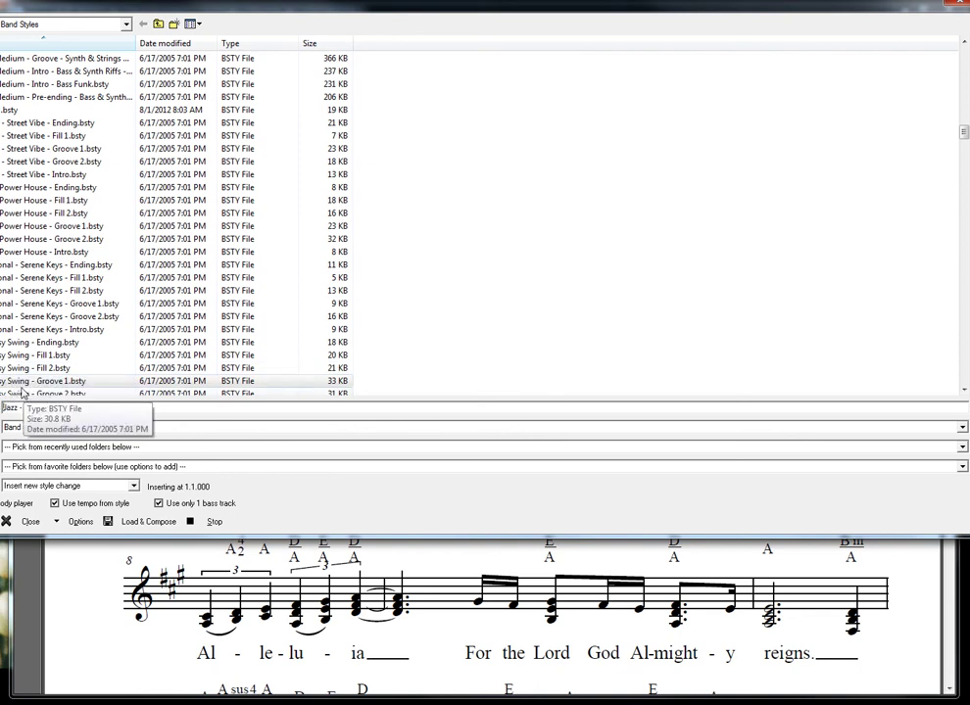
pyautogui.click(20, 393)
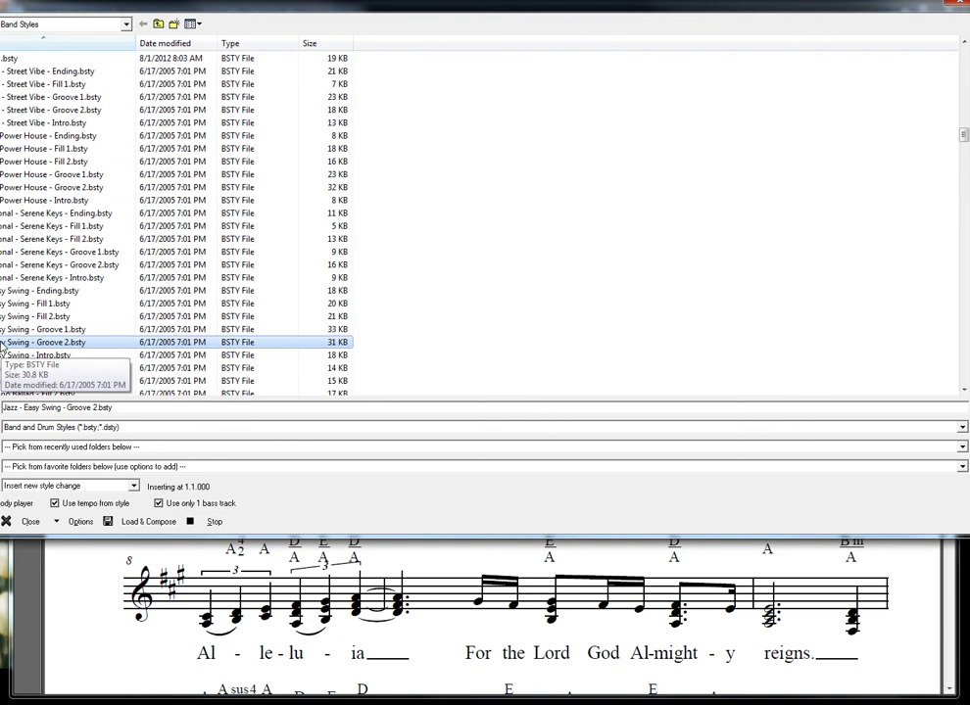
pyautogui.doubleClick(3, 350)
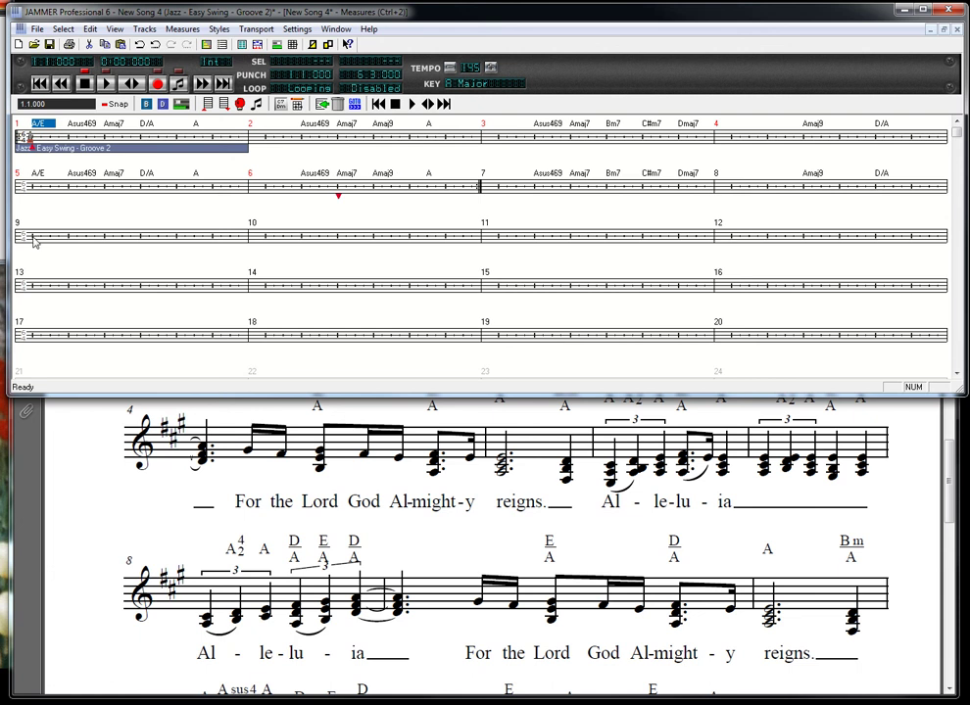
# - Select measures 1–8 and start playback
pyautogui.keyDown('shift'); pyautogui.click(31, 241); pyautogui.keyUp('shift')
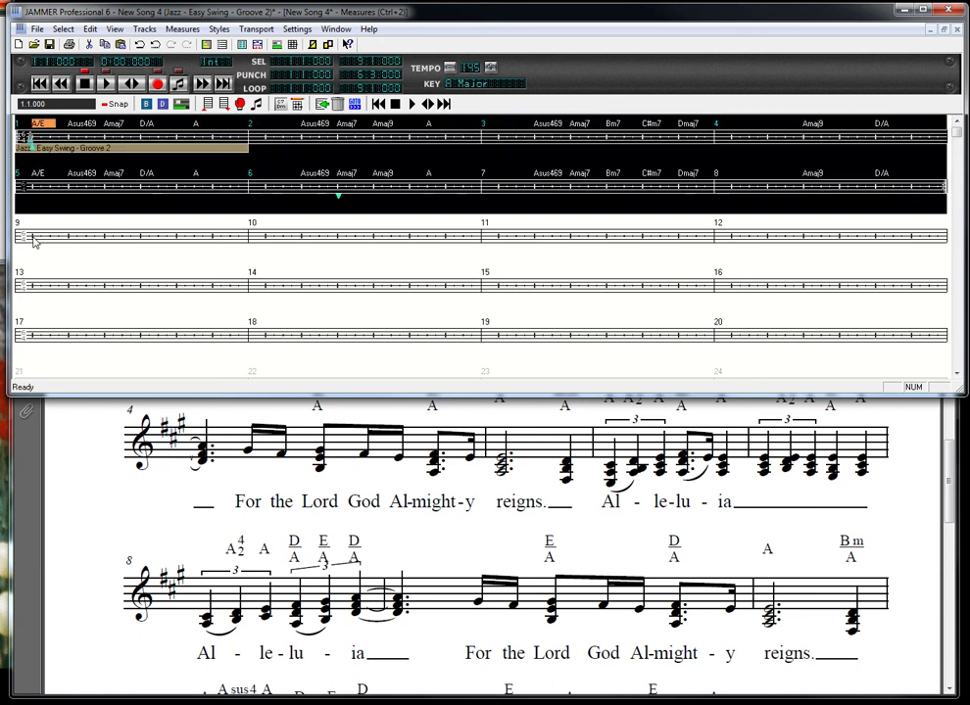
pyautogui.click(259, 107)
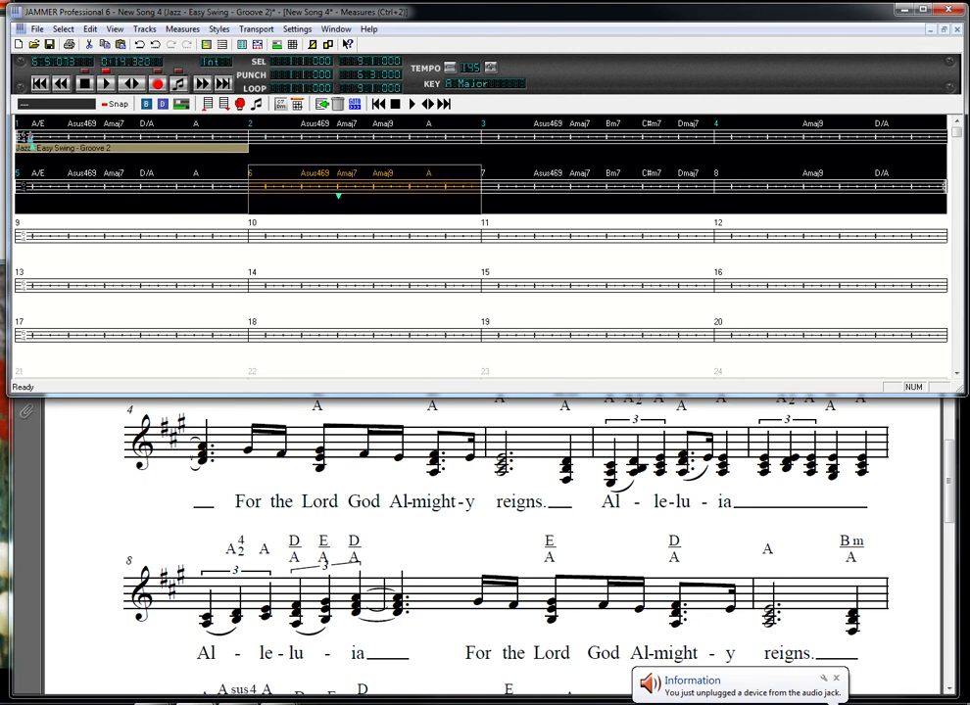
# - Raise the system volume from the taskbar, then stop playback
pyautogui.click(887, 703)
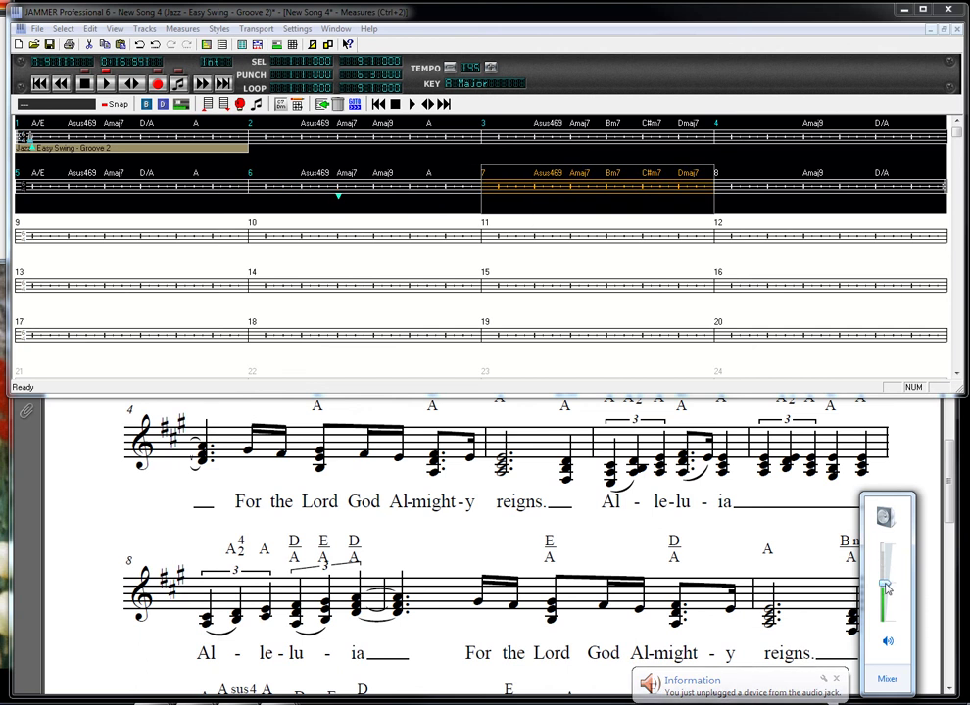
pyautogui.scroll(2, 886, 588)
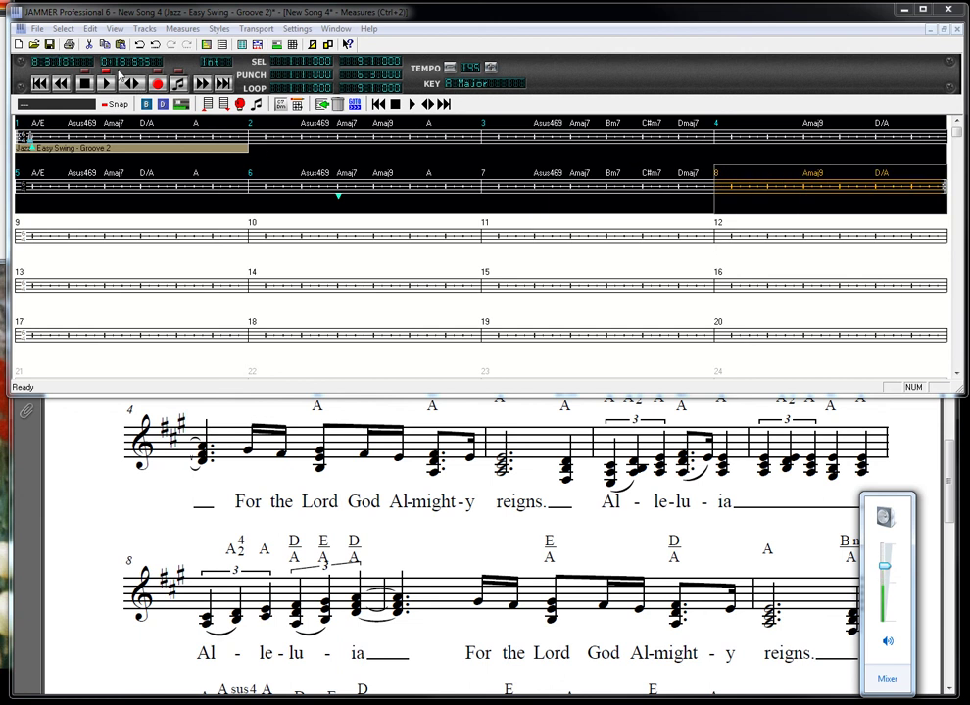
pyautogui.click(92, 85)
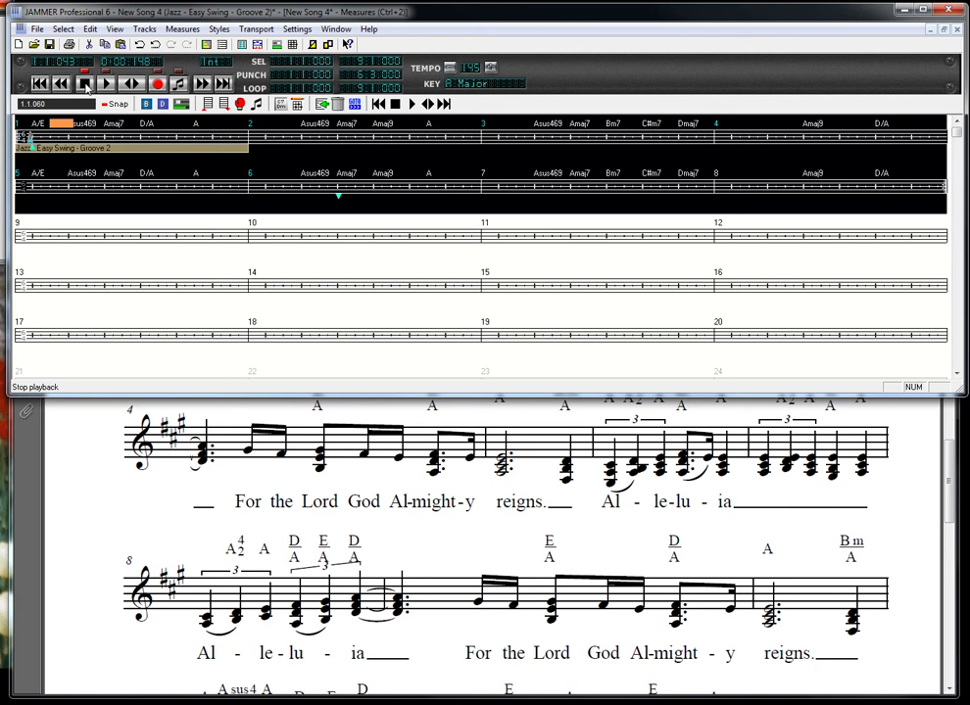
# - Rewind, clear the measure selection, play the song from the start and stop after measure 9
pyautogui.click(85, 86)
pyautogui.click(85, 87)
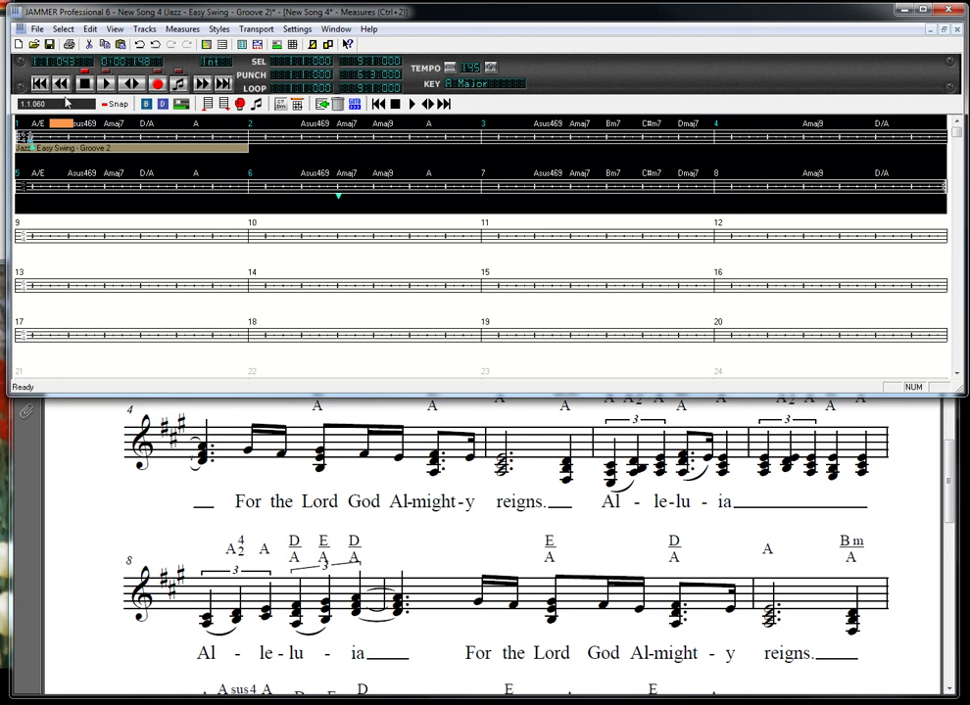
pyautogui.click(102, 296)
pyautogui.click(35, 129)
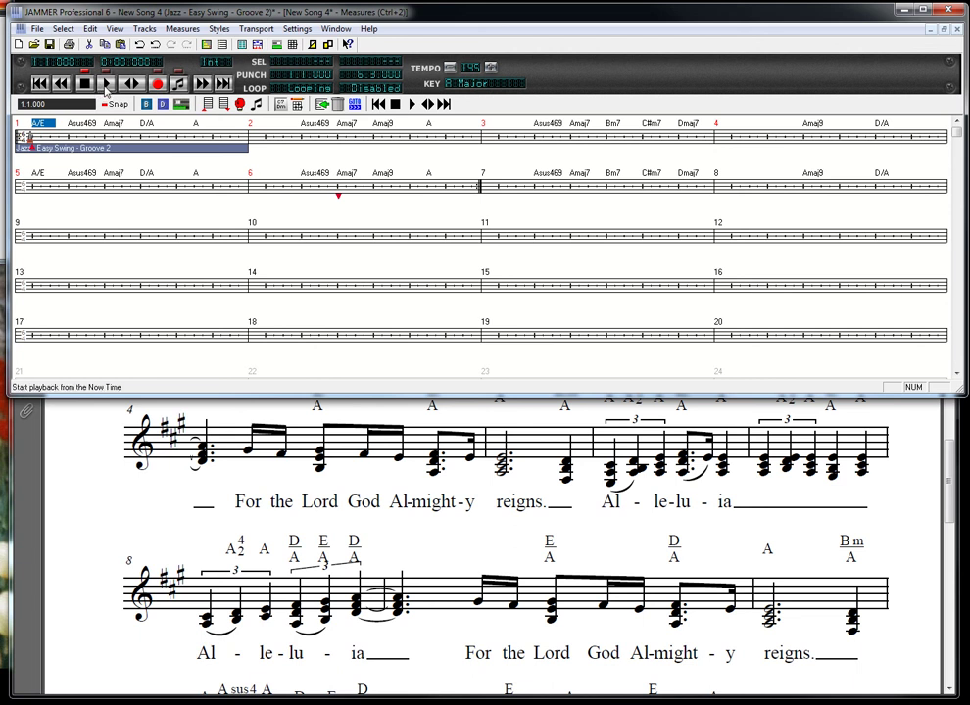
pyautogui.click(106, 85)
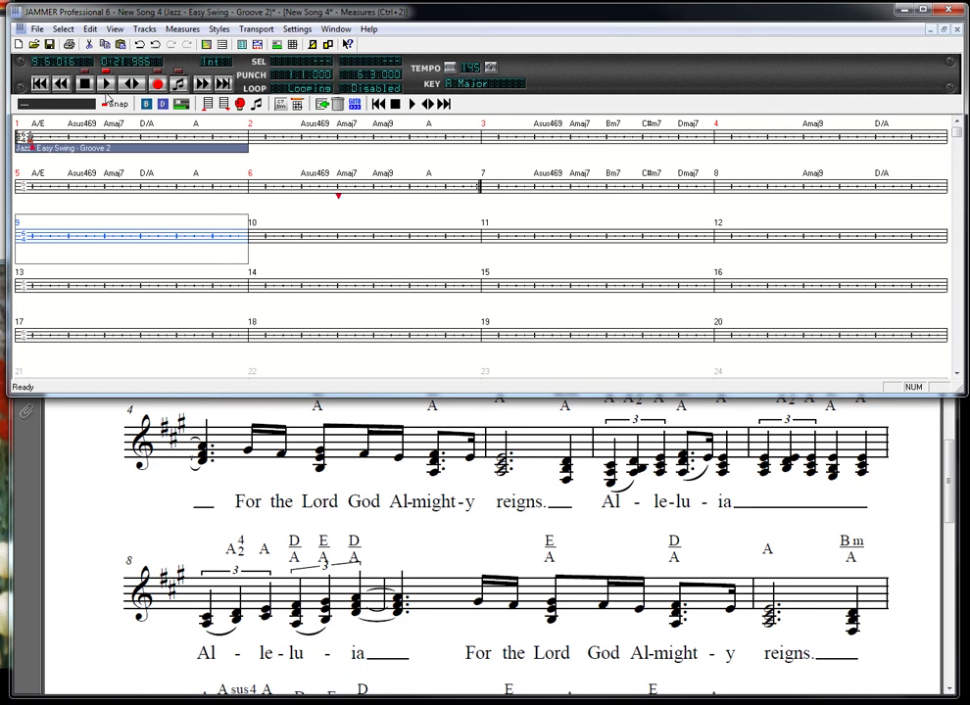
pyautogui.click(85, 84)
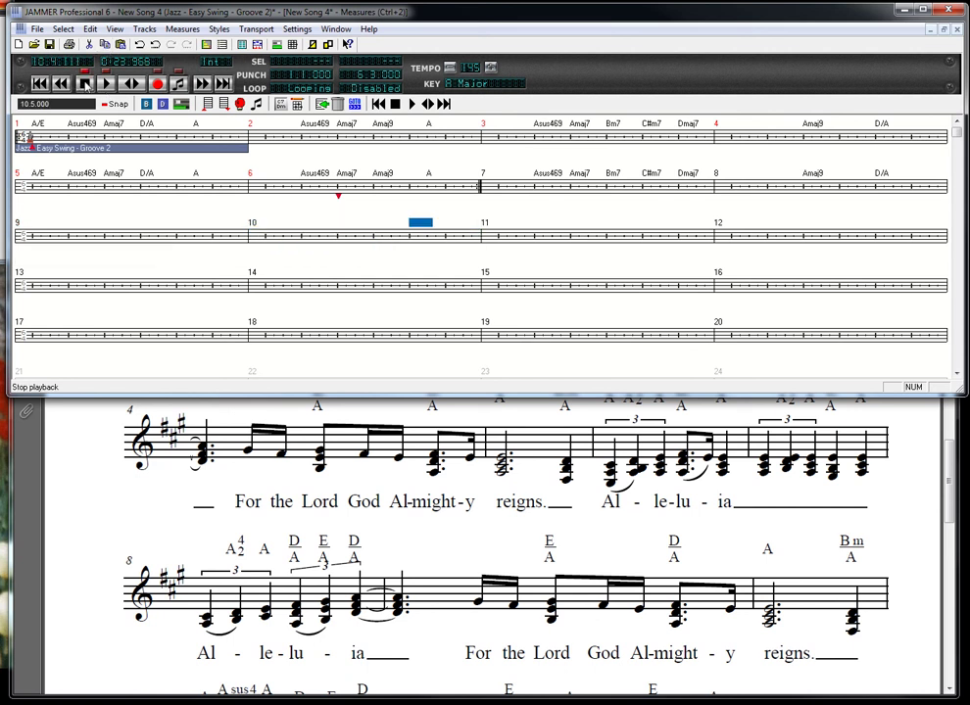